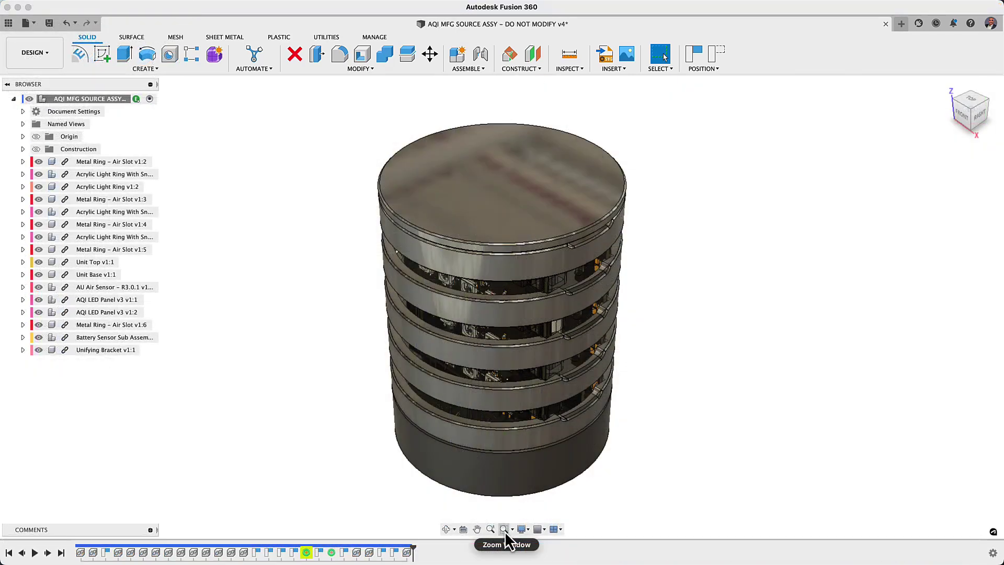
Step: Create a new electronics design containing a new schematic and switch to its PCB layout
click(34, 23)
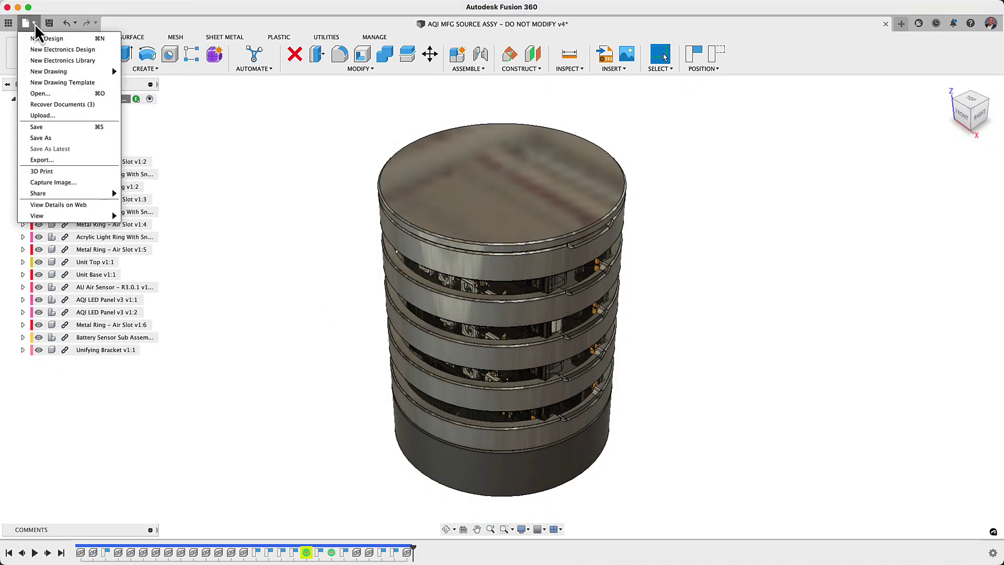
click(62, 49)
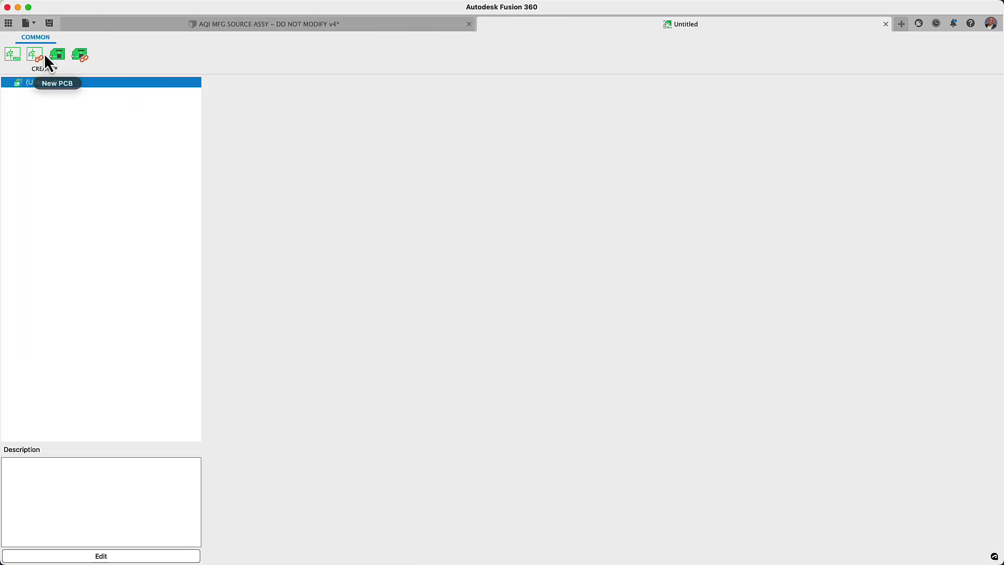
click(13, 54)
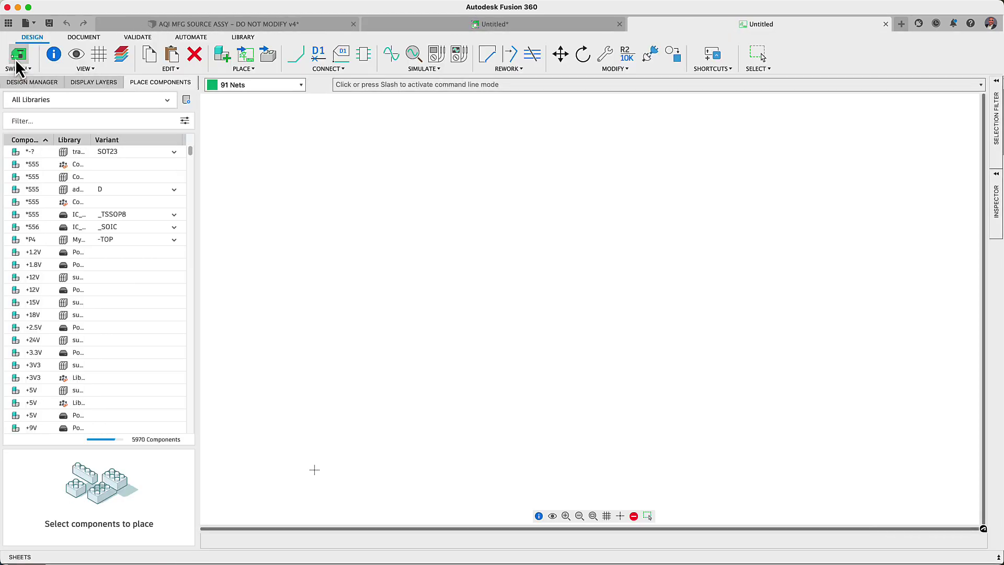
click(17, 65)
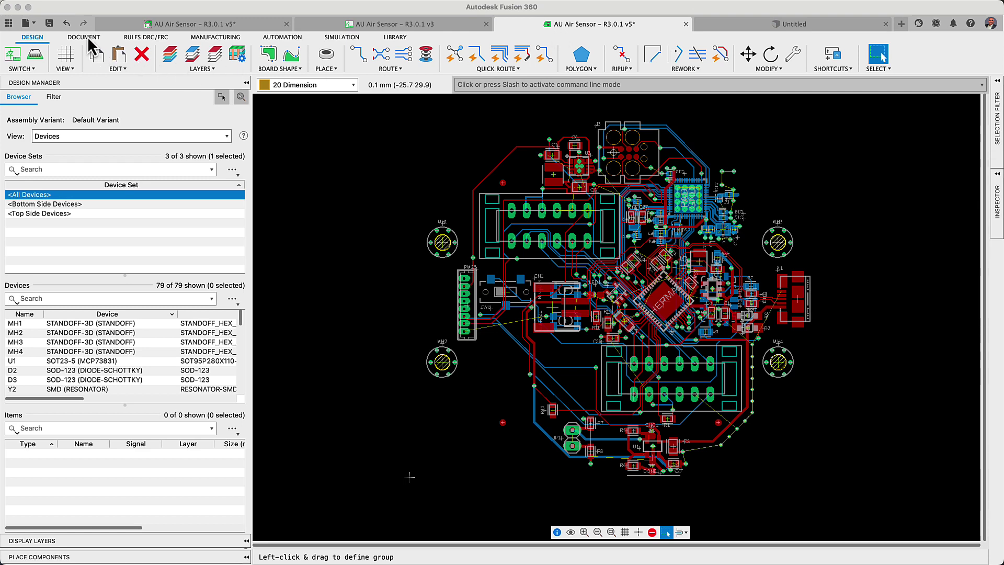
Step: Draw the upper half of the board outline about 67 mm wide with rounded corners, using a 0.1 mm line on the 20 Dimension layer
click(87, 36)
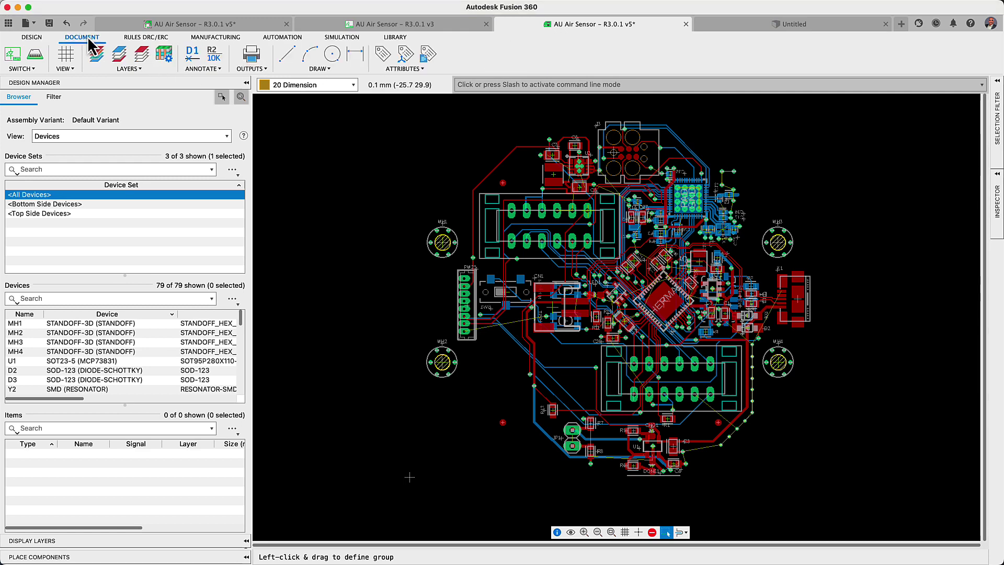
click(286, 54)
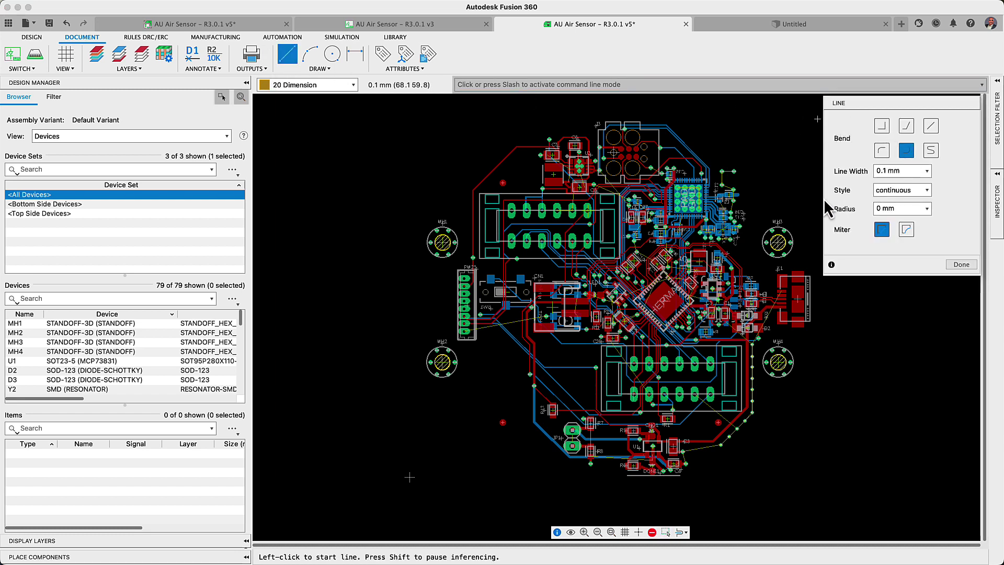
click(531, 418)
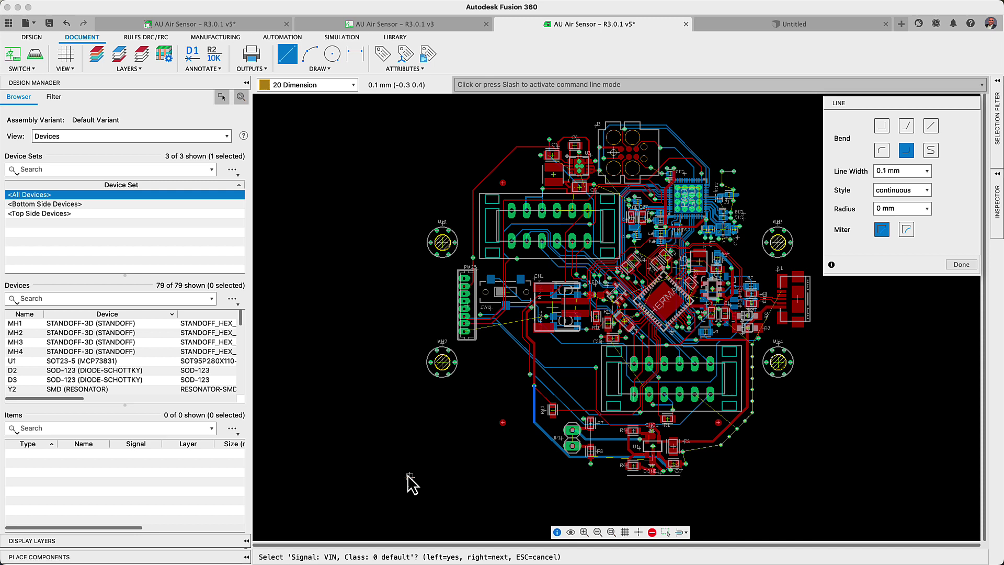
click(412, 305)
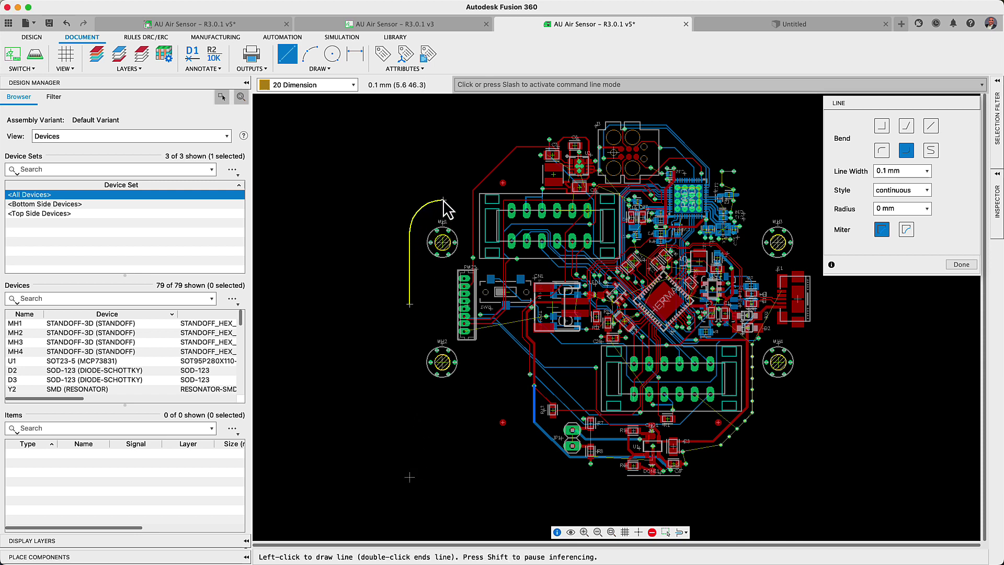
click(494, 121)
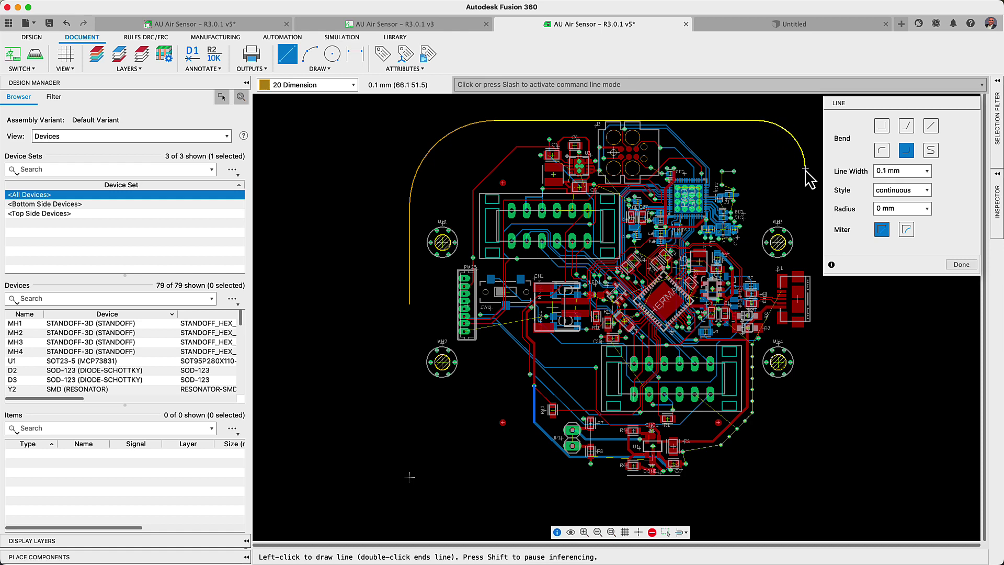
scroll(795, 183, right, 5)
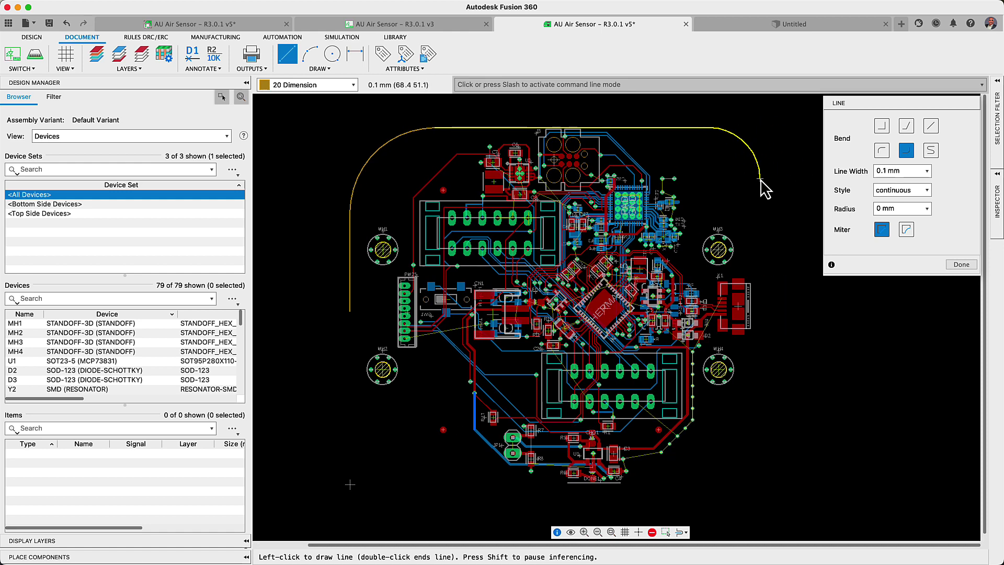
click(751, 214)
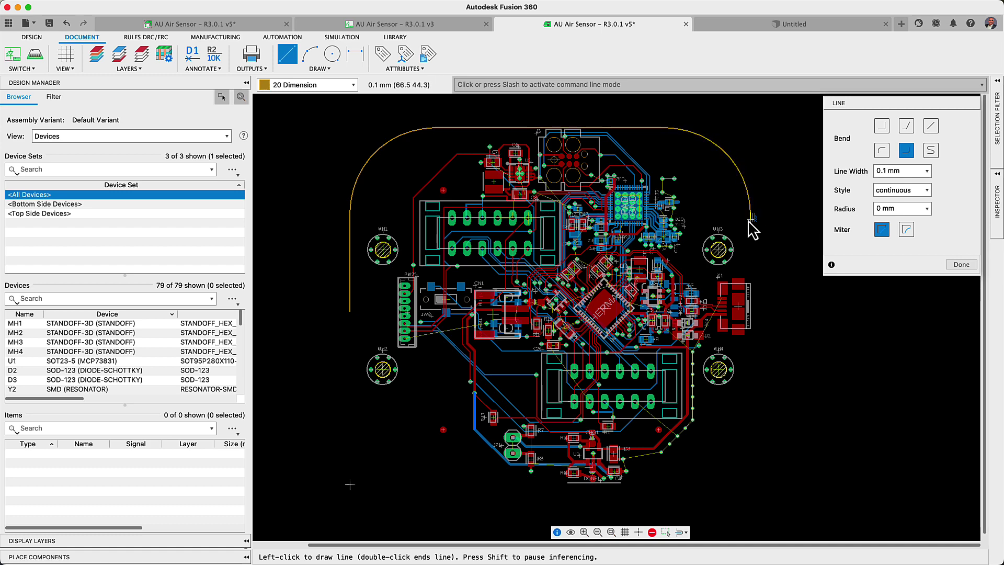
Step: Close the board outline around the lower half with rounded corners, ending at the line's starting point on the board's left edge
click(700, 485)
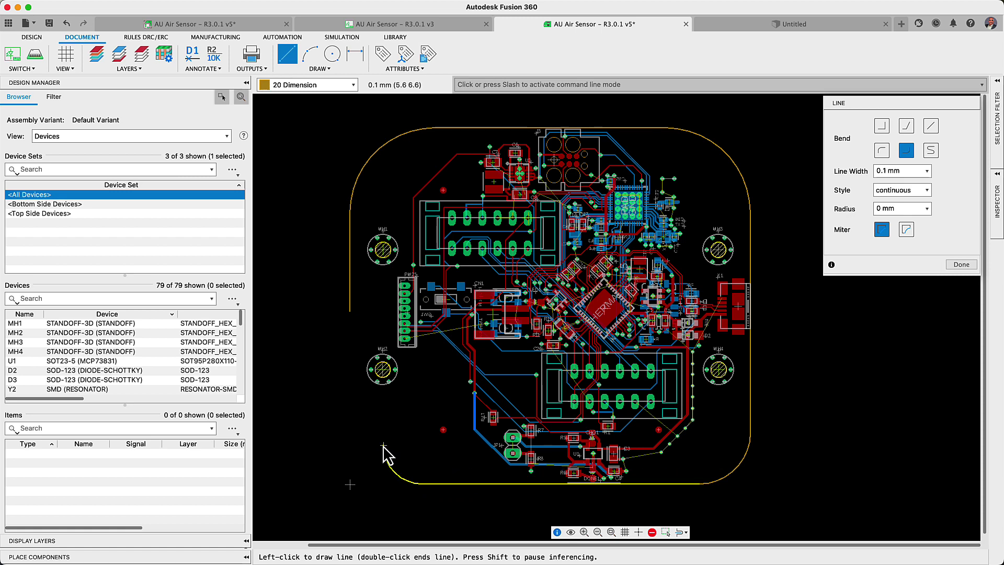
click(350, 433)
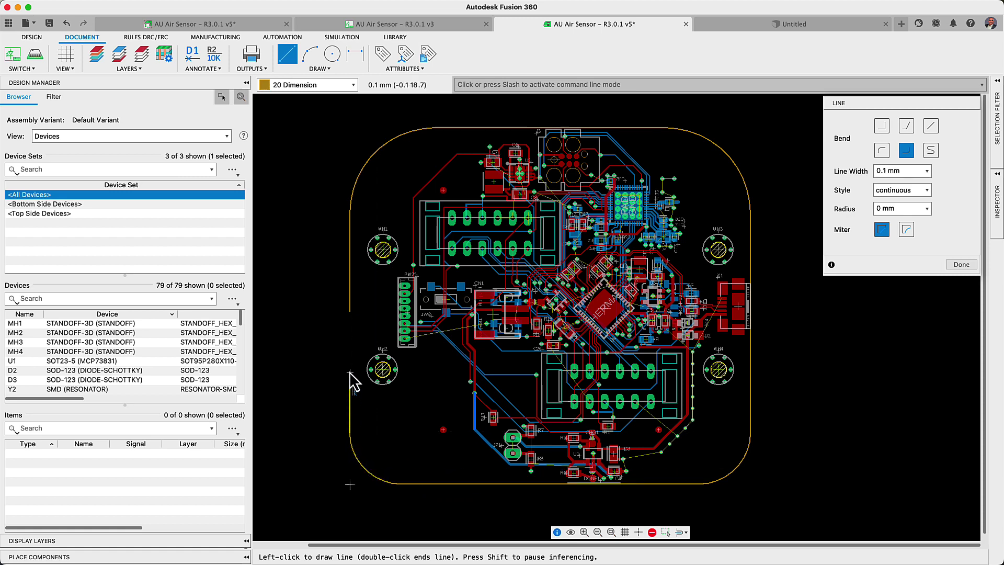
click(349, 312)
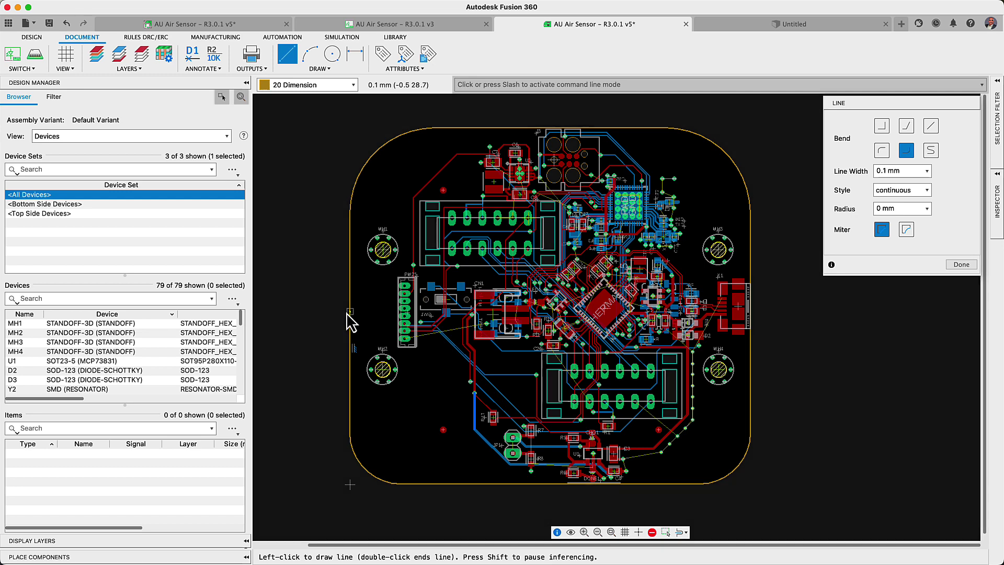
click(448, 381)
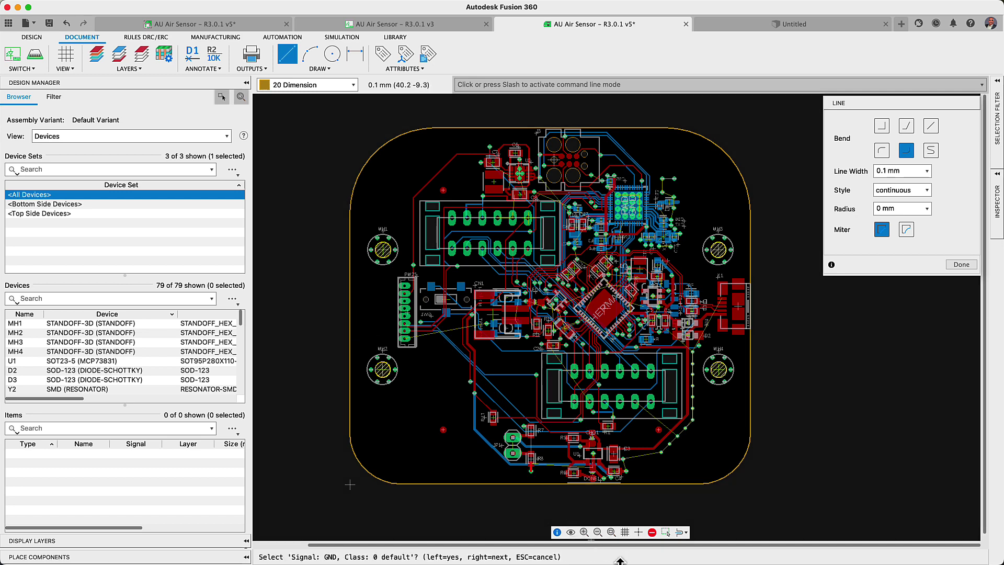
click(612, 532)
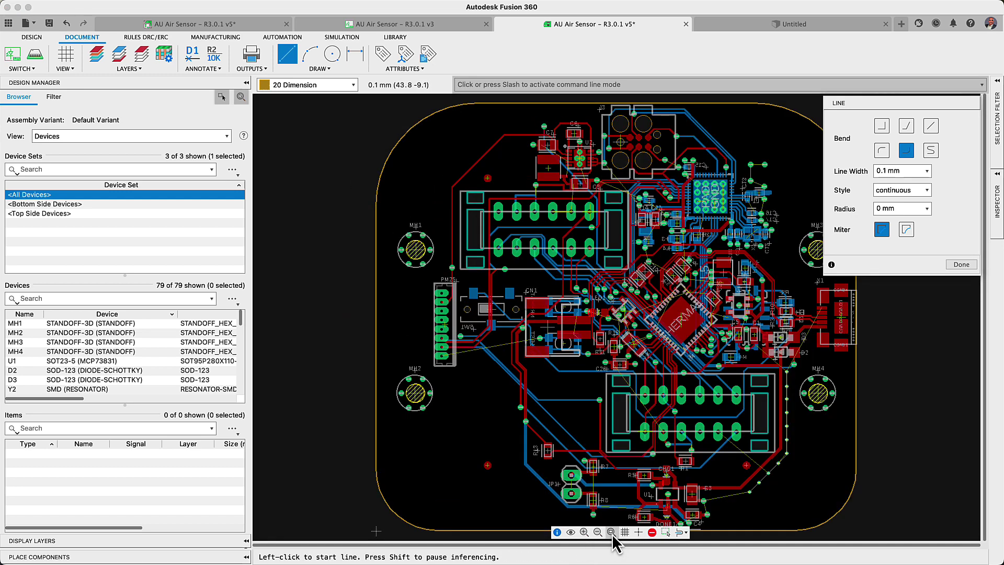
click(962, 265)
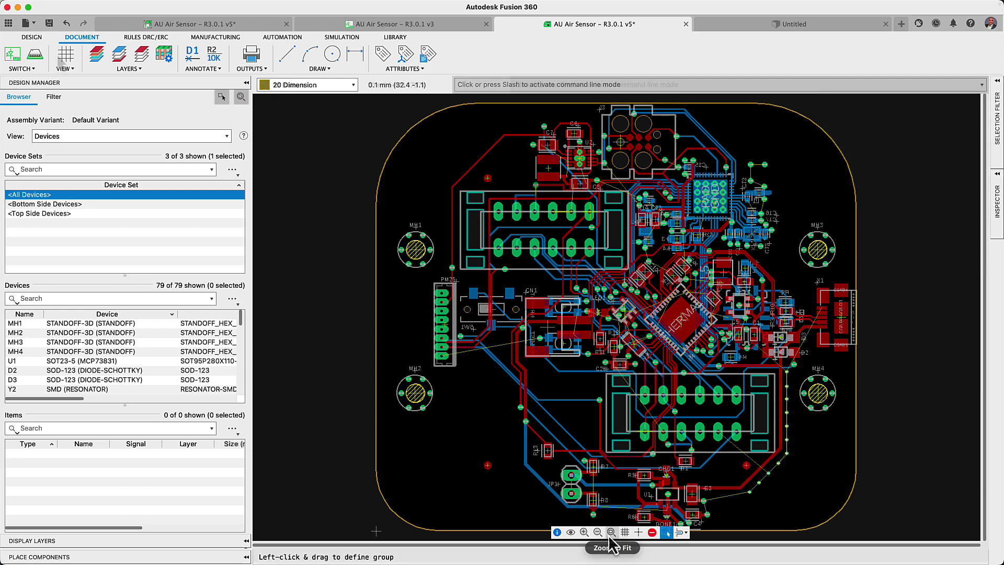
Step: Manually route an 18 mil GND trace with a flat cap on the Bottom layer, from header pad 5 to just above pad 4
click(32, 37)
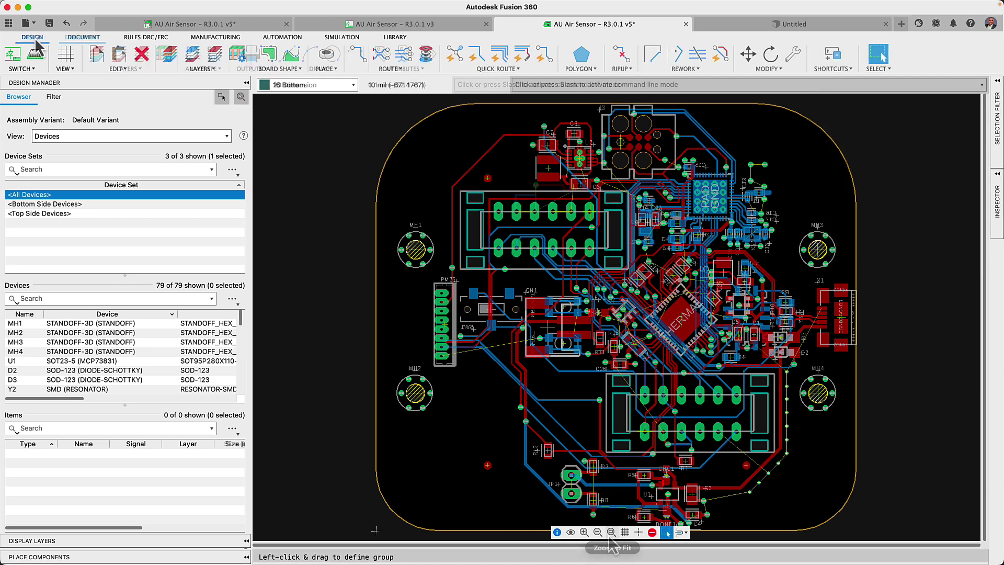
click(358, 54)
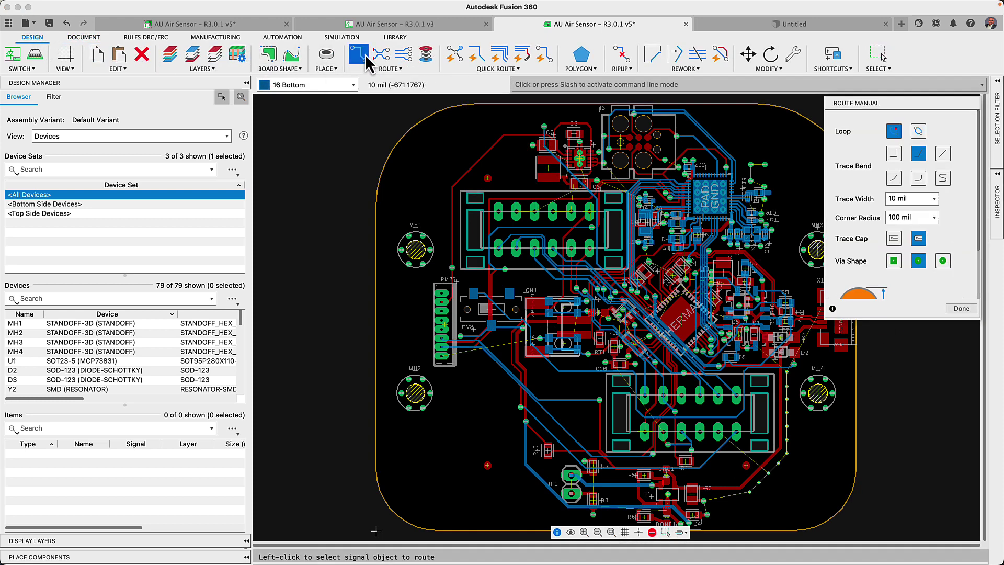
scroll(573, 199, up, 5)
middle_drag(572, 195, 576, 294)
click(936, 202)
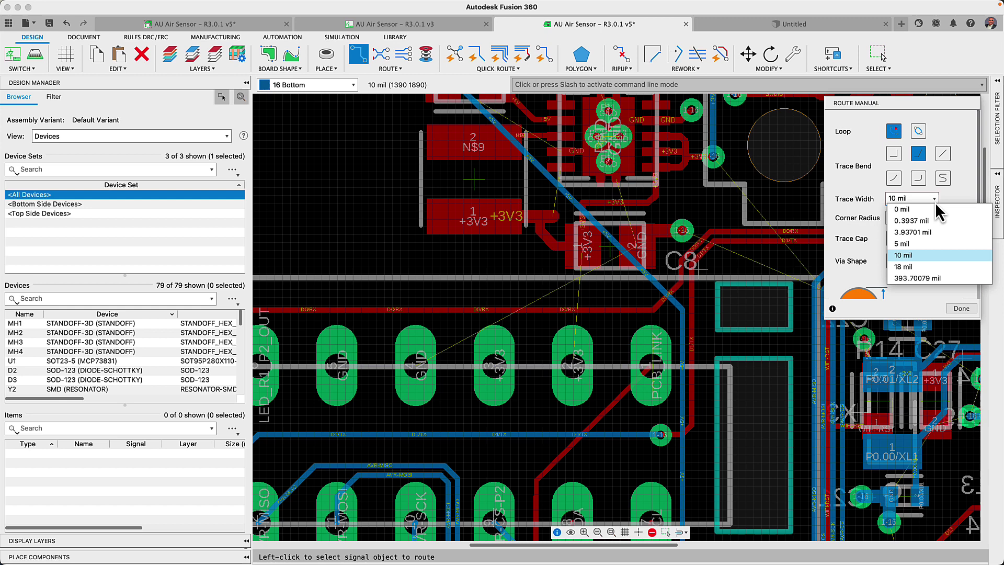
click(908, 273)
click(894, 242)
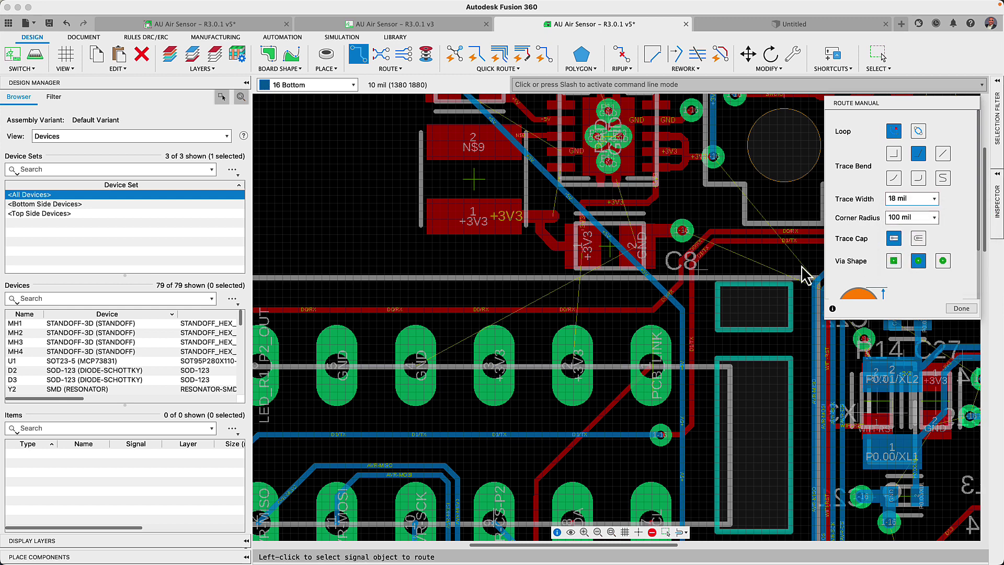
click(337, 367)
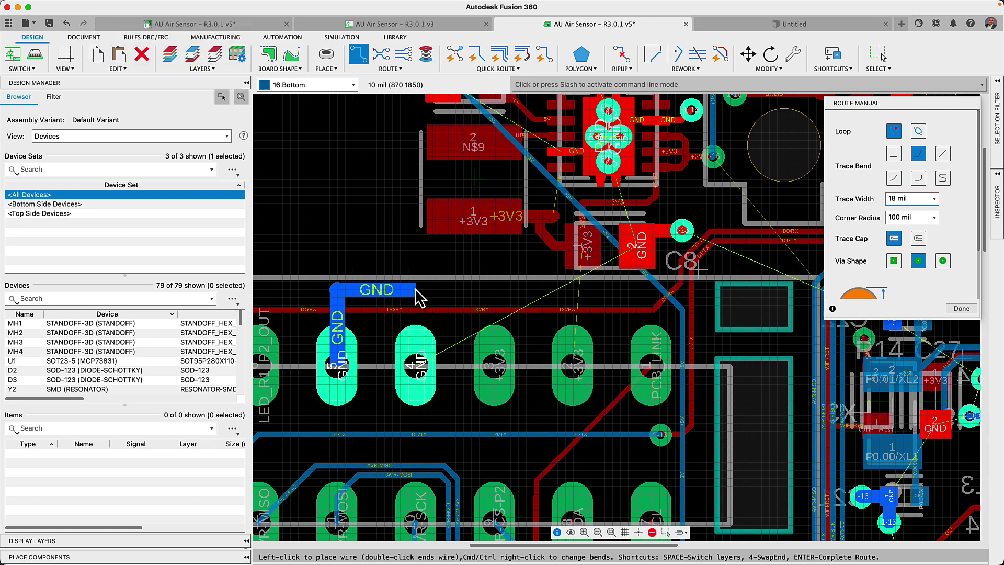
double_click(416, 291)
Step: Route a 10 mil GND trace from C8 pad 2 on the Top layer through a via to header pad 4 on the Bottom layer
click(934, 199)
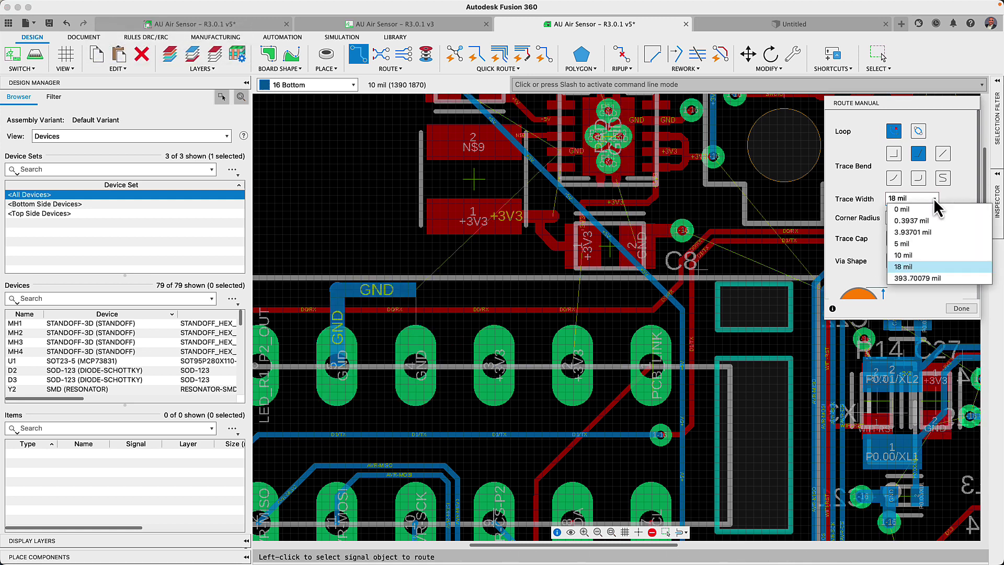
click(910, 255)
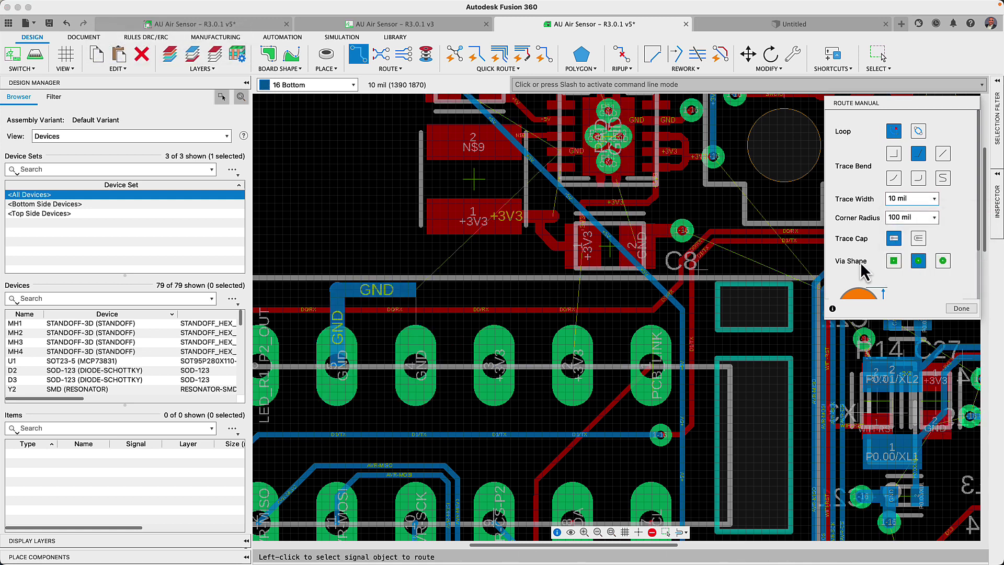
click(642, 259)
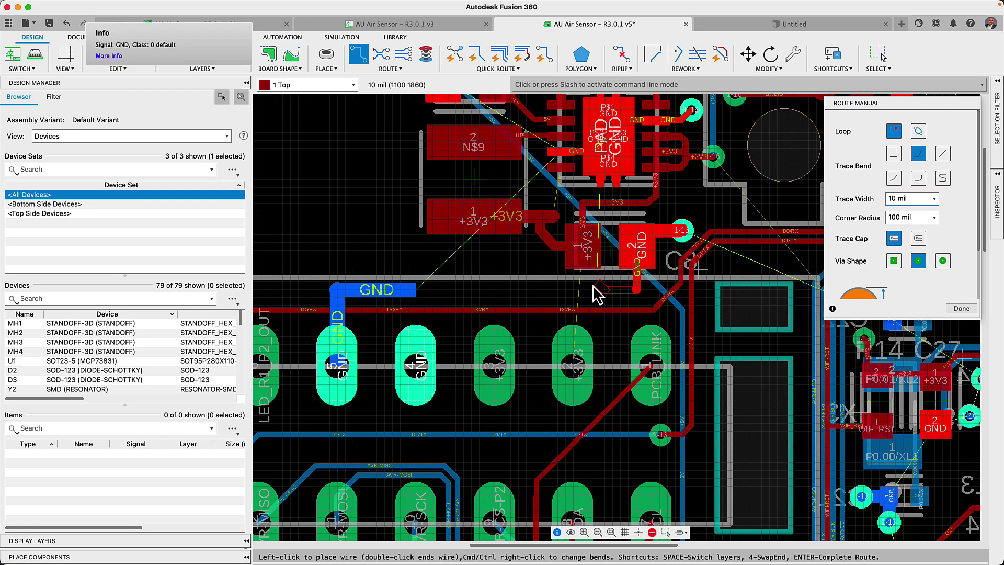
click(525, 244)
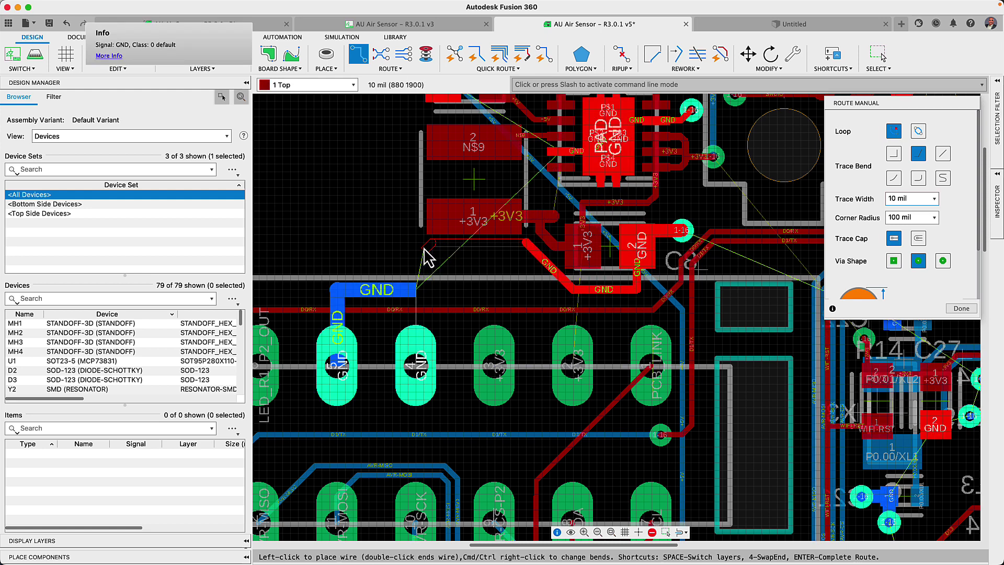
key(space)
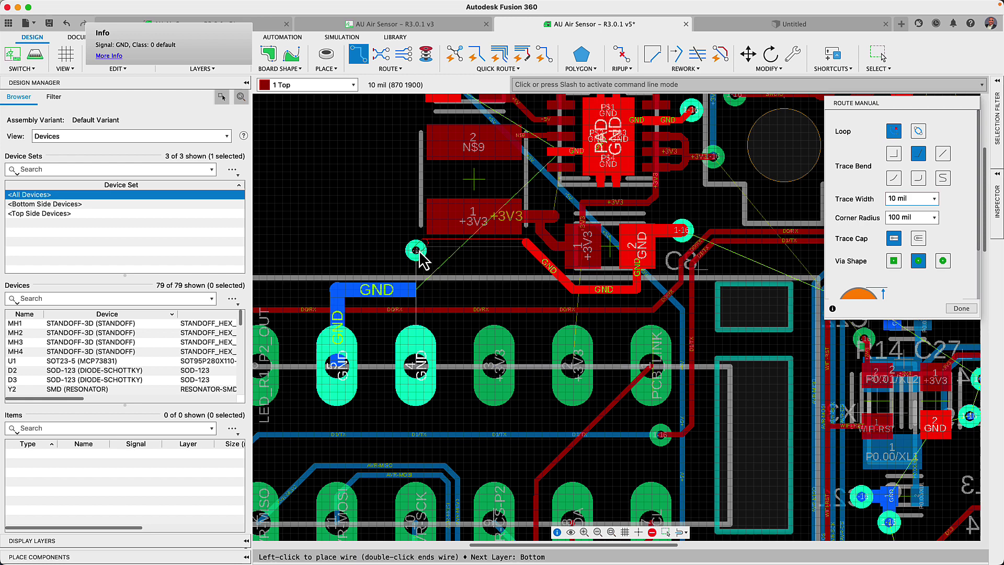
click(417, 252)
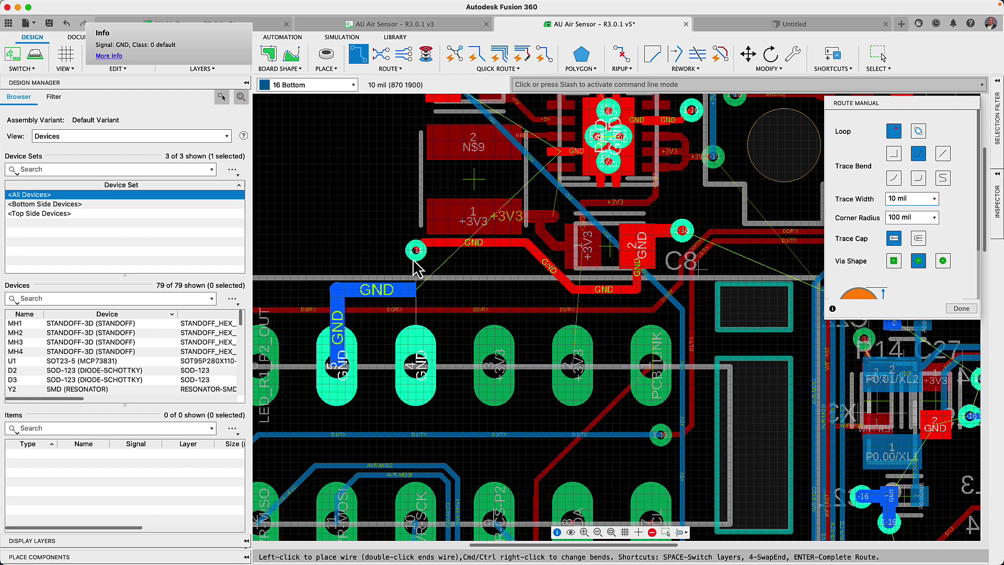
click(416, 369)
scroll(413, 295, up, 4)
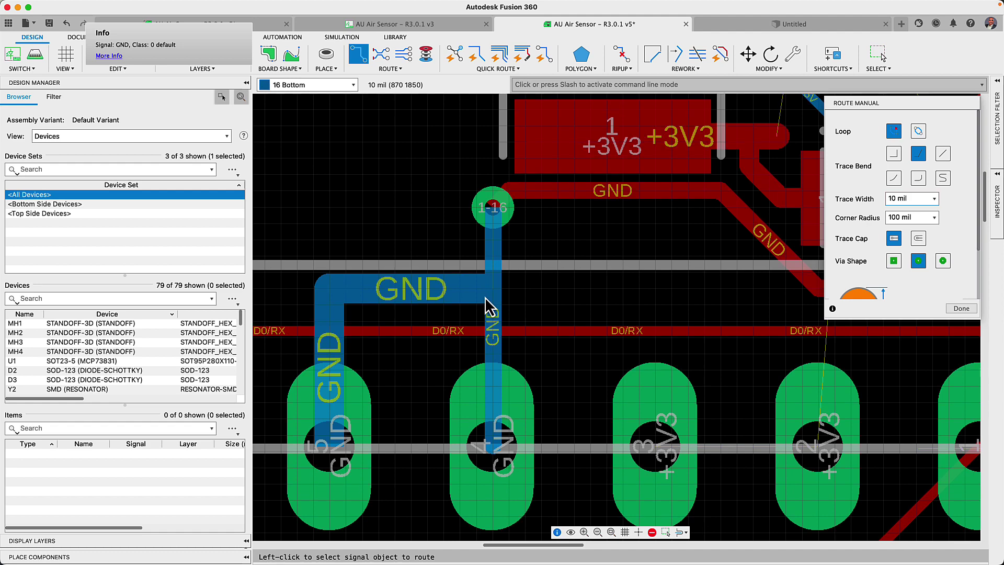
click(610, 531)
click(963, 310)
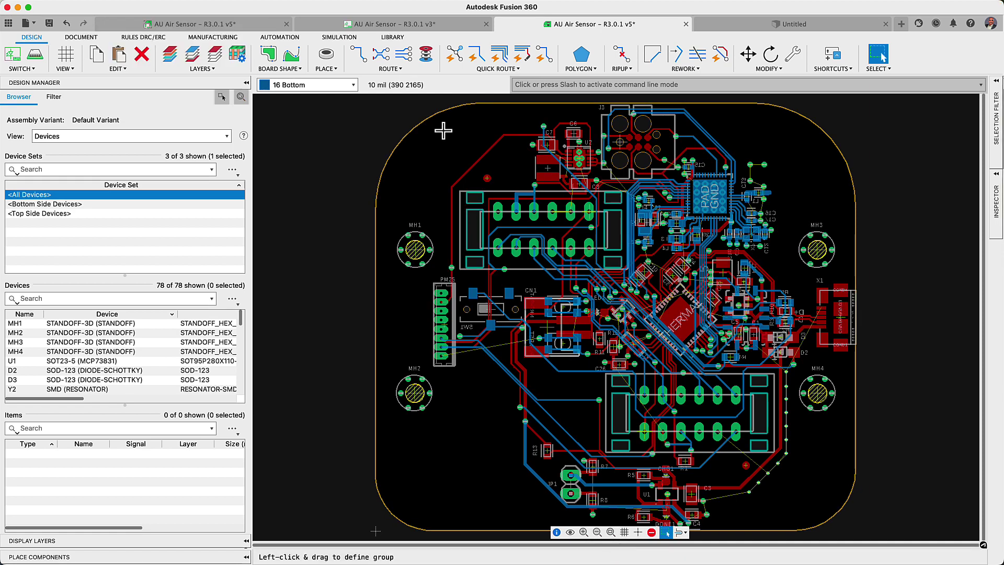
Step: Switch to the AU Air Sensor schematic and place one LED_CHIPRED-2012 from the Tutorial - Fusion 360 library in the empty area
click(399, 24)
click(160, 83)
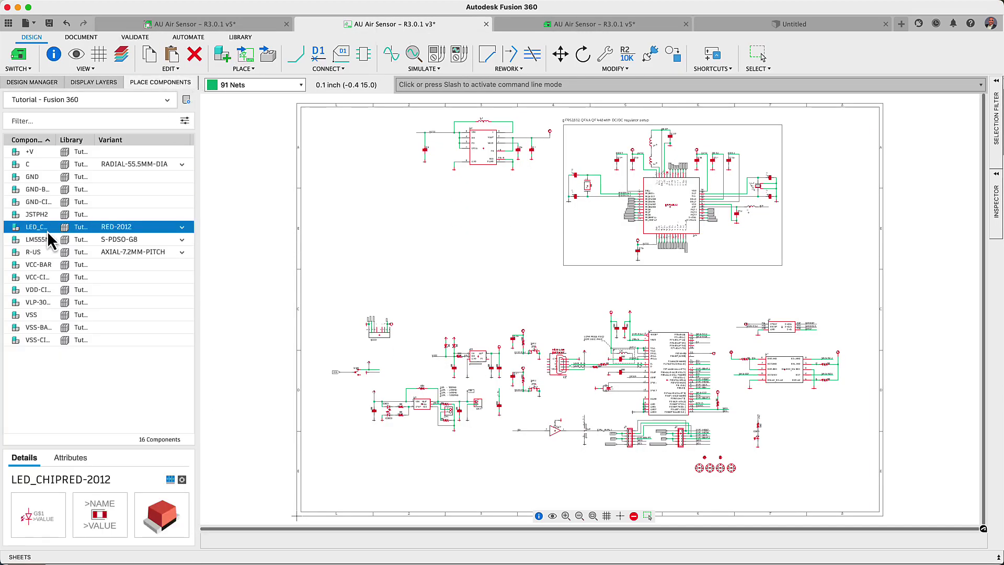
scroll(432, 224, up, 3)
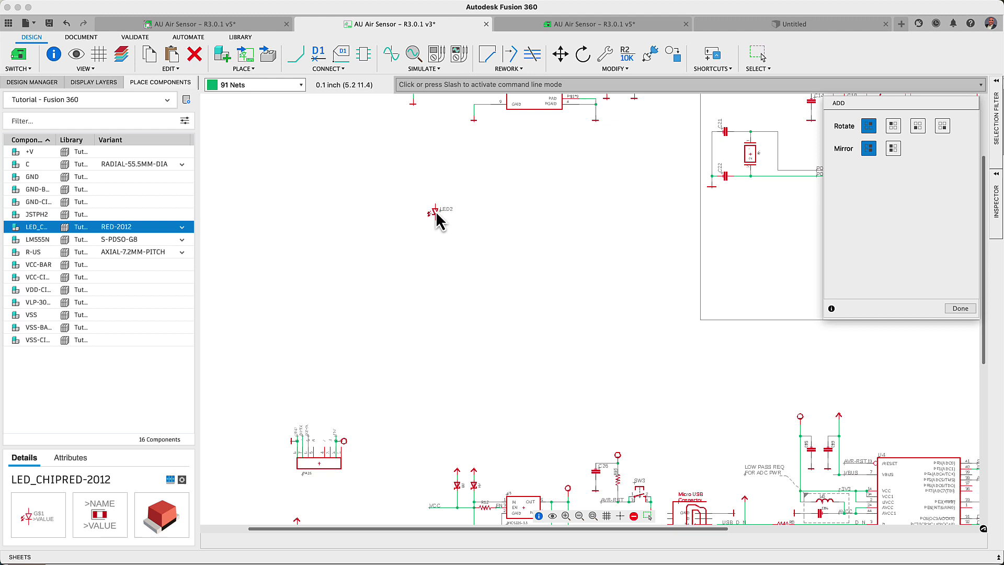
click(436, 218)
key(Escape)
Step: Start a linear pattern of the placed LED with 3 columns at 0.75 inch X spacing
click(436, 218)
click(244, 68)
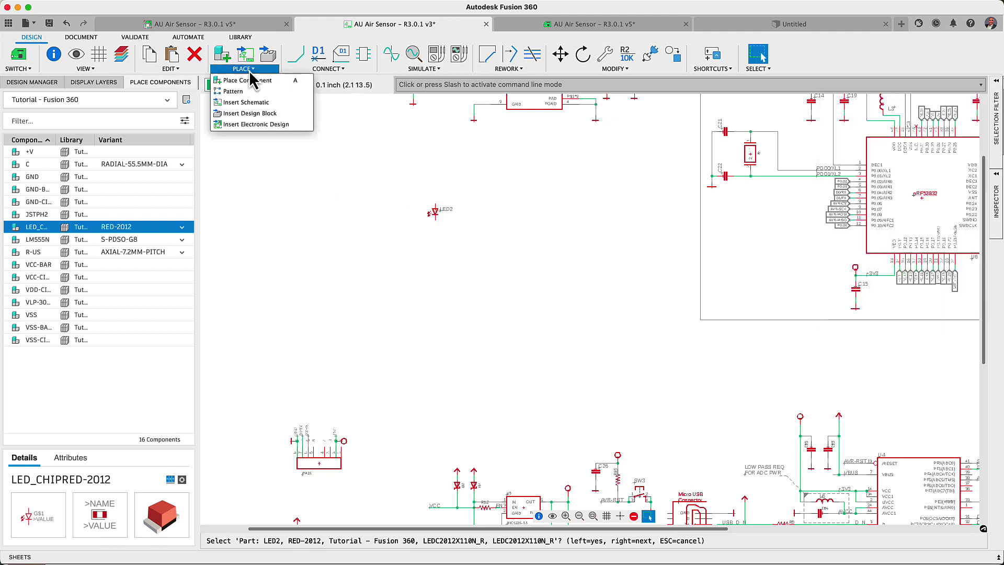
click(233, 91)
click(928, 146)
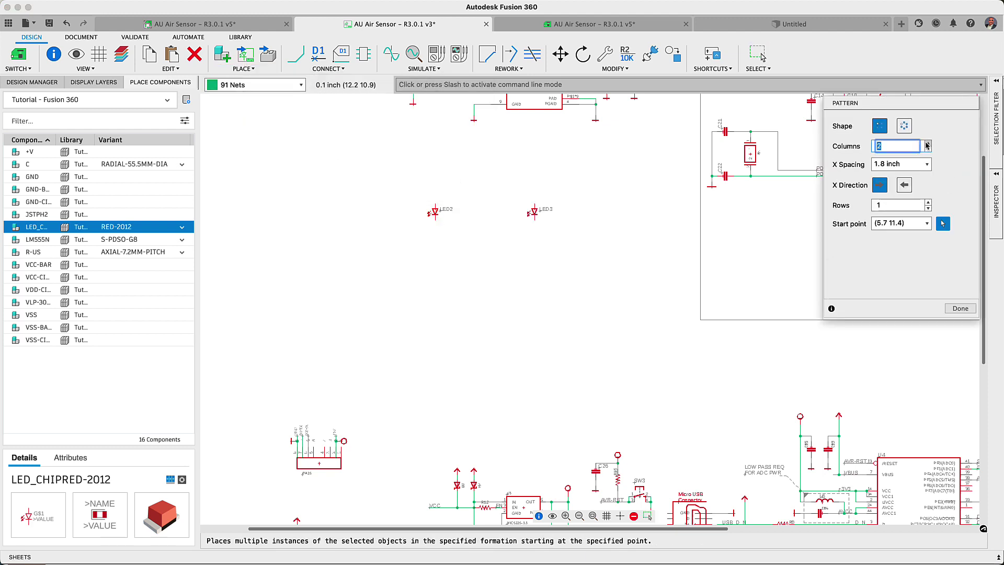
click(926, 165)
click(912, 198)
click(927, 146)
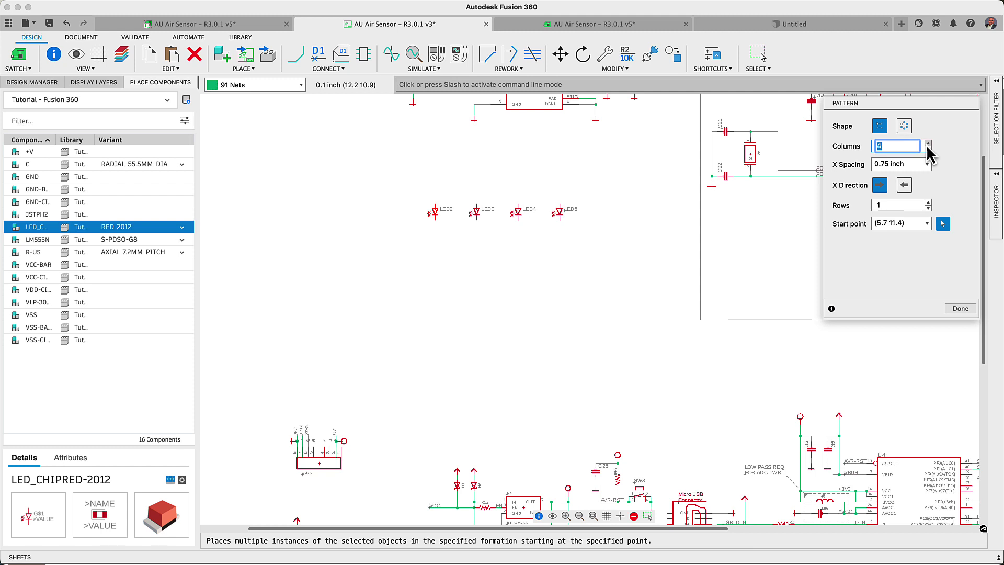
click(929, 149)
Step: Extend the LED pattern to 2 rows with 0.75 inch Y spacing
click(928, 203)
click(927, 223)
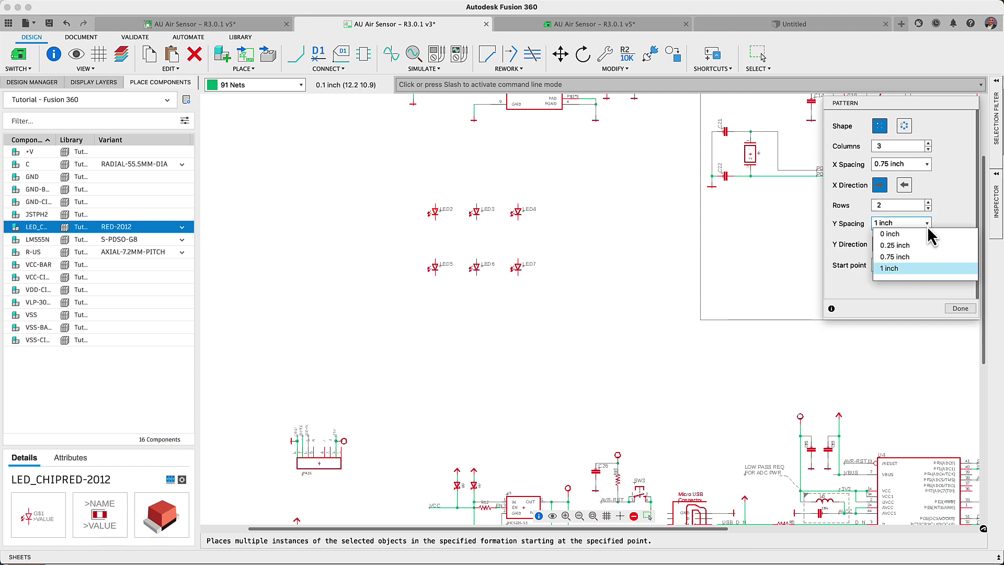
click(923, 258)
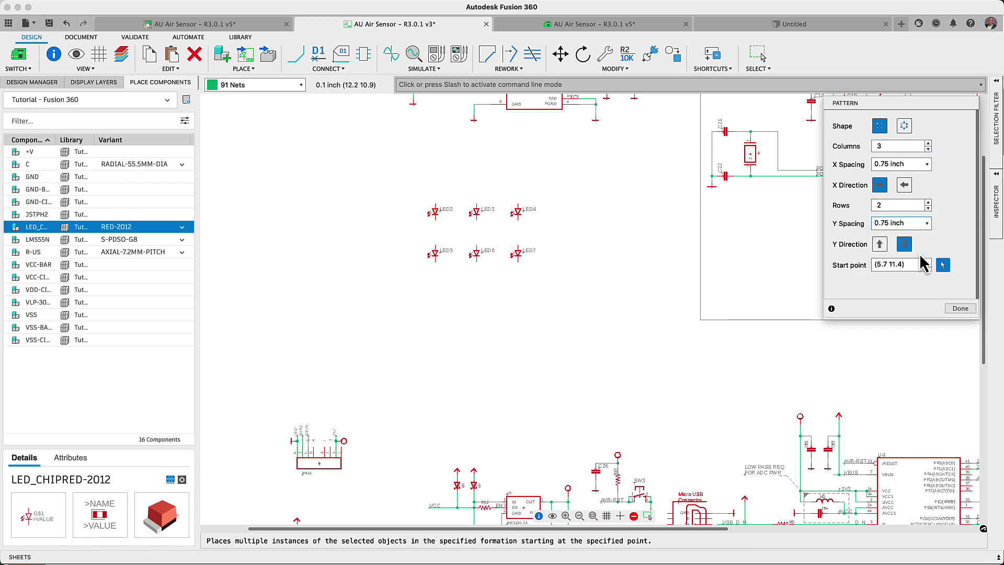
Step: Try the circular shape for the LED pattern with different quantities
click(905, 126)
click(934, 149)
click(934, 150)
click(933, 144)
click(933, 143)
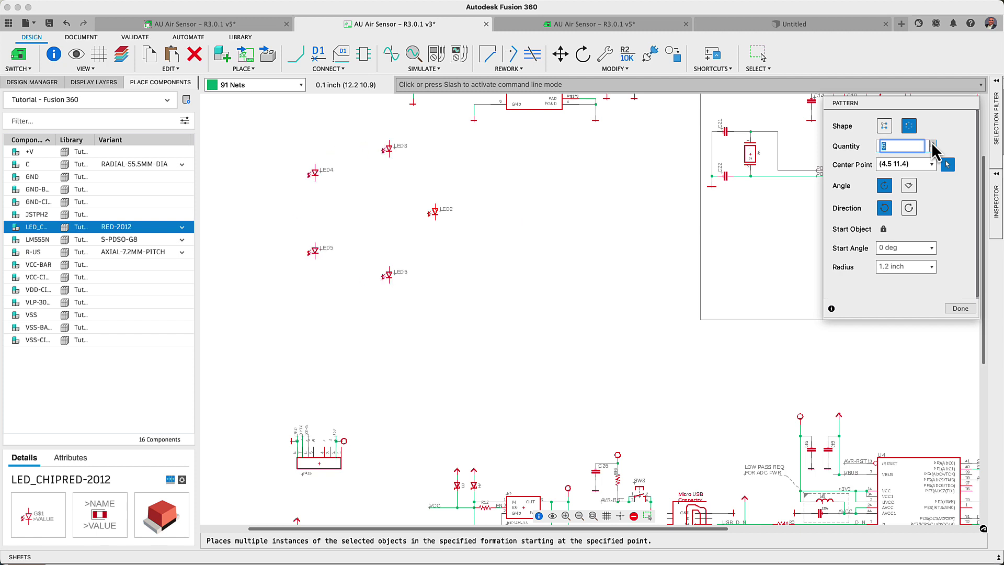
click(933, 143)
click(933, 143)
Step: Return the LED pattern to the linear shape and finish it
click(885, 128)
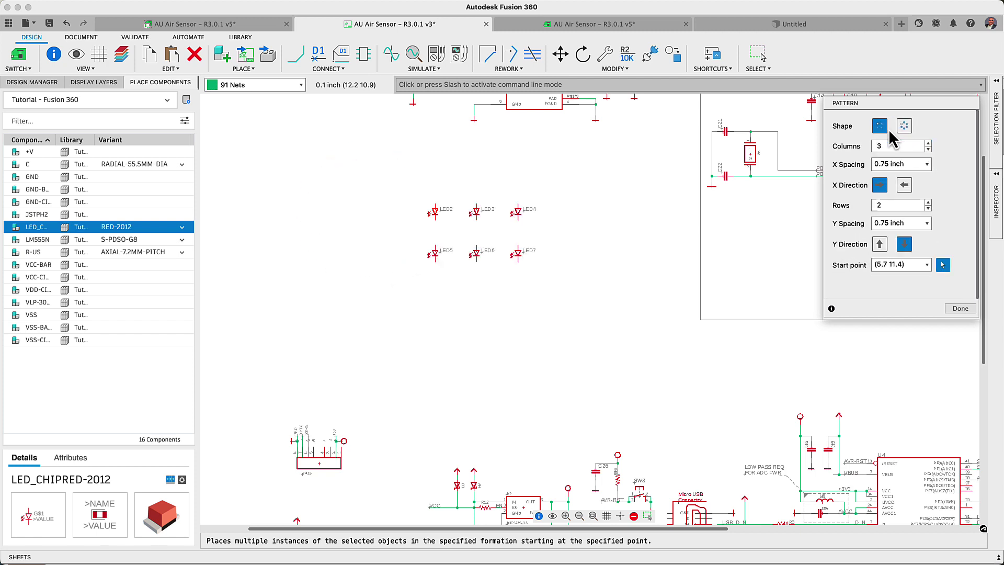
click(961, 308)
Step: Reposition the name attributes of the six patterned LEDs as a group to the middle-left of their symbols
drag(398, 185, 560, 293)
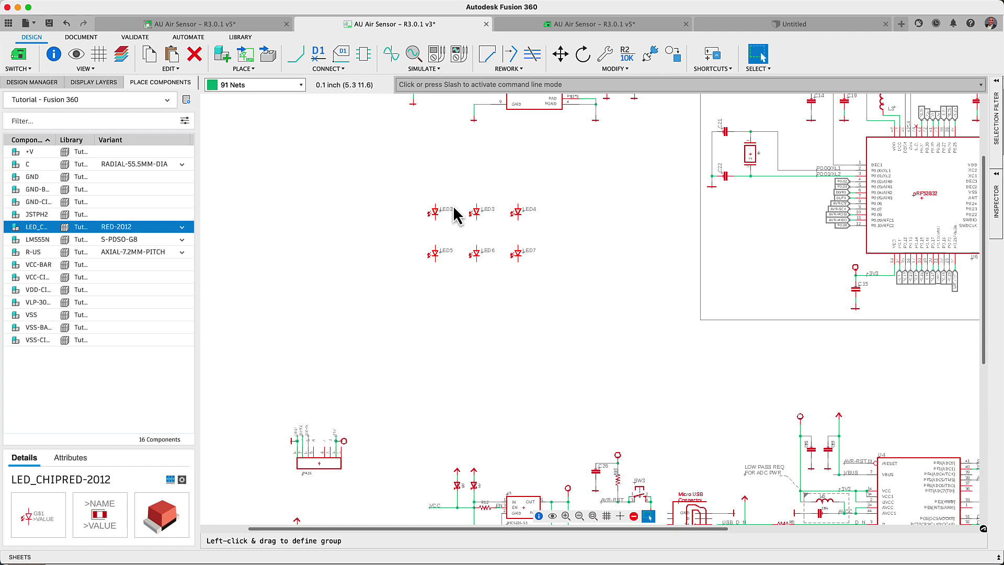
click(81, 37)
click(438, 54)
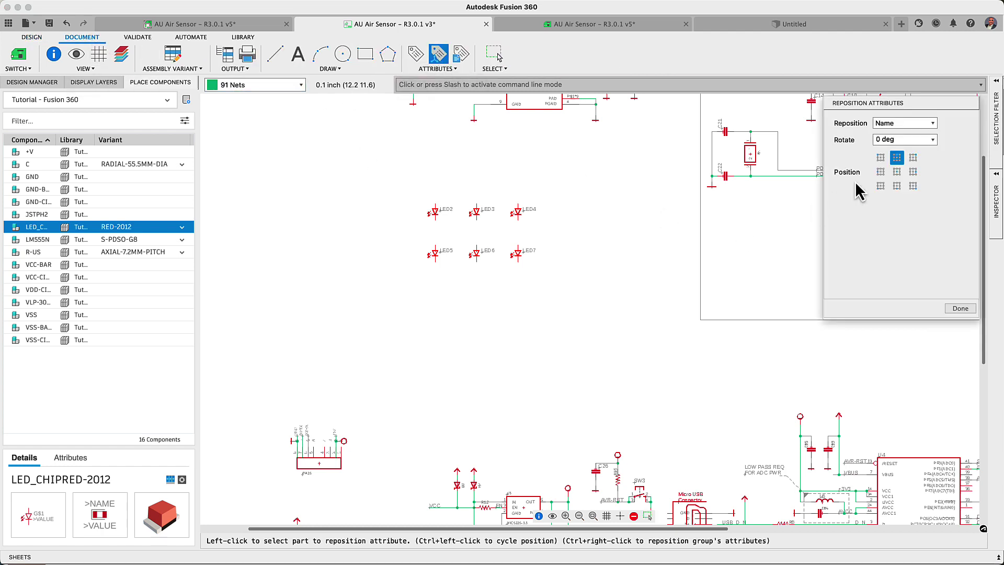
right_click(434, 211)
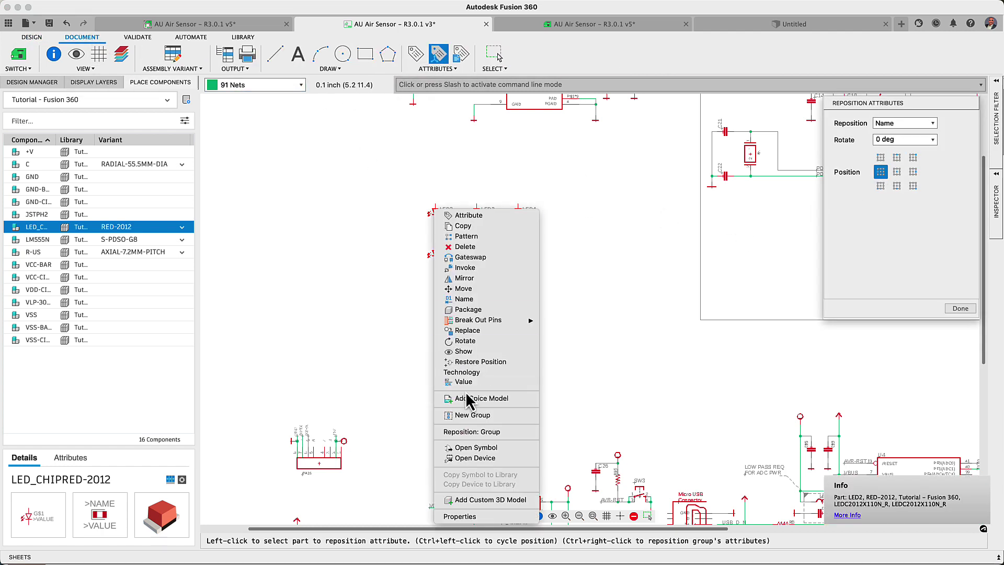
click(471, 432)
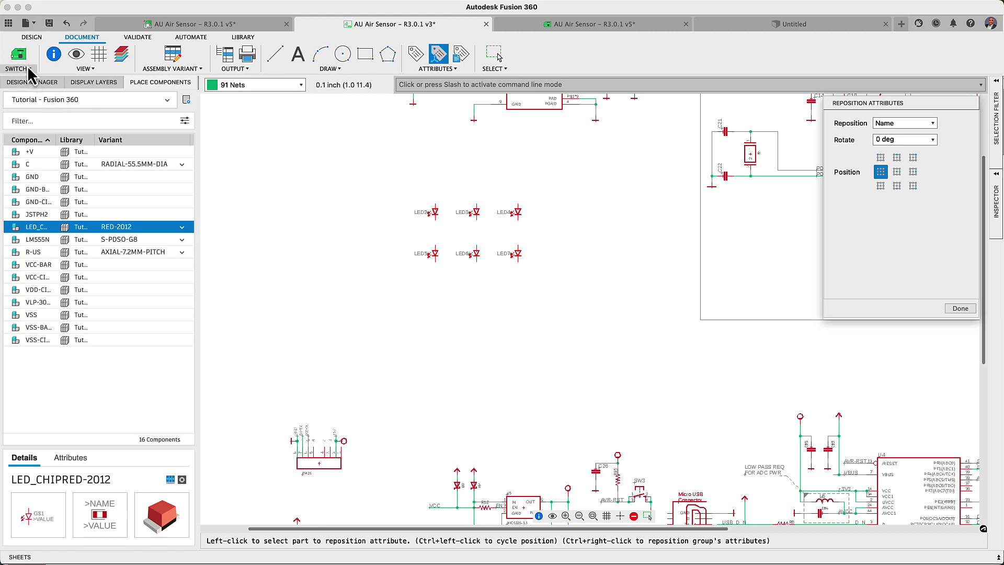
Step: Switch to the board layout and select the six LED footprints lying below the board outline
click(18, 54)
click(665, 532)
click(611, 532)
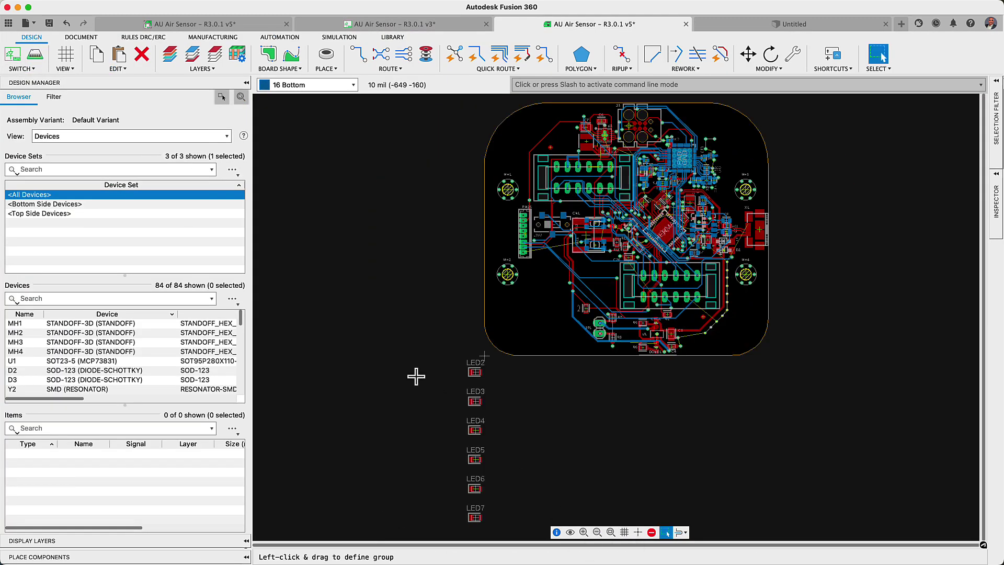
drag(388, 342, 500, 538)
Step: Arrange the six selected LED footprints in a circular formation with a 250 mil radius
click(769, 69)
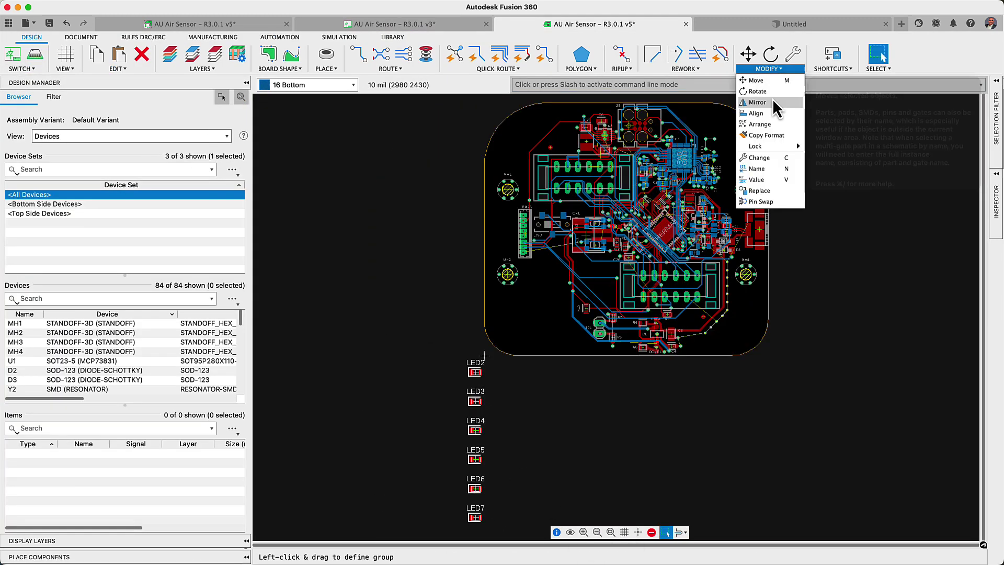
click(770, 125)
click(931, 230)
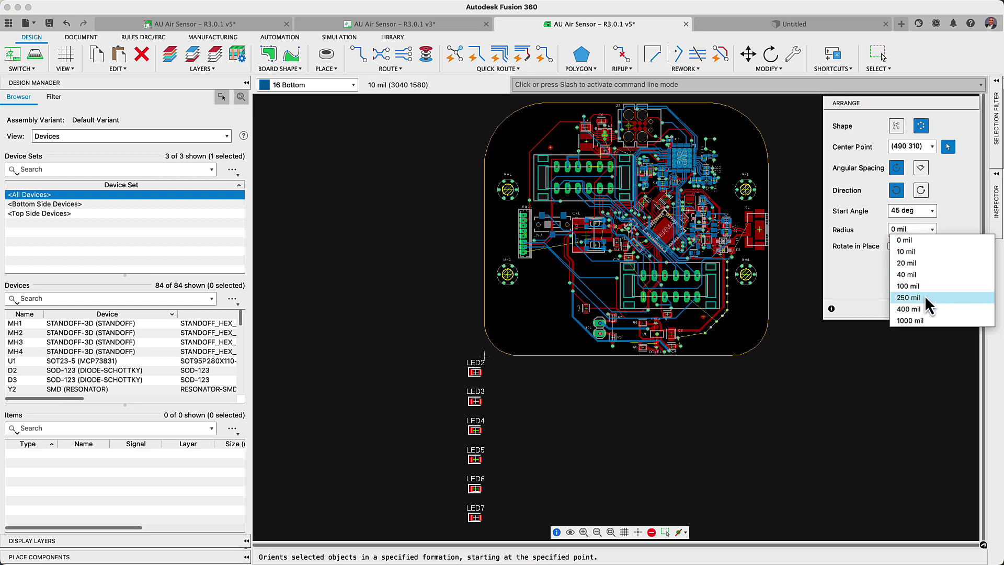
click(925, 296)
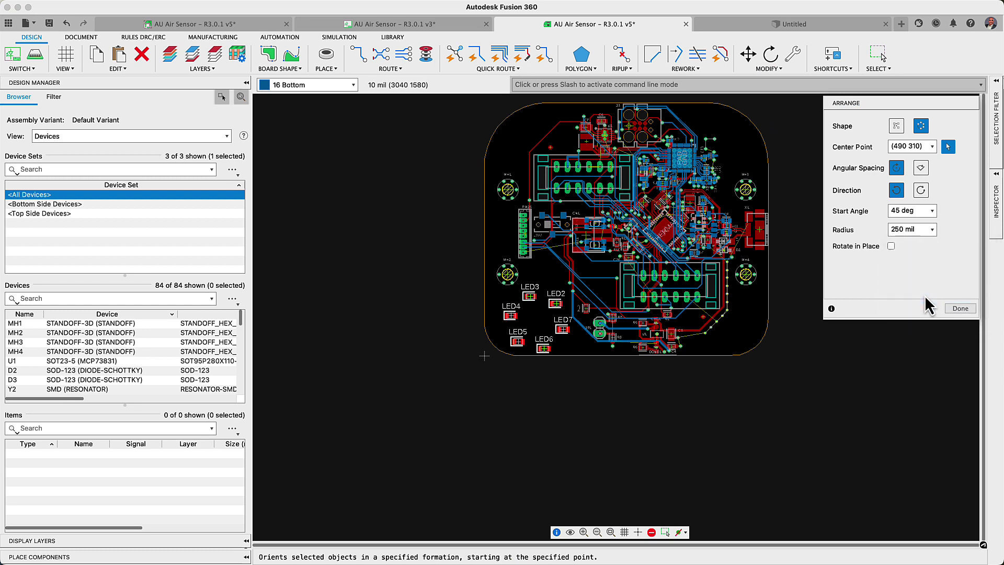
Step: Change the LED arrangement to a linear grid of 3 columns and 2 rows with 200 mil X and Y spacing
click(897, 126)
click(927, 183)
click(915, 229)
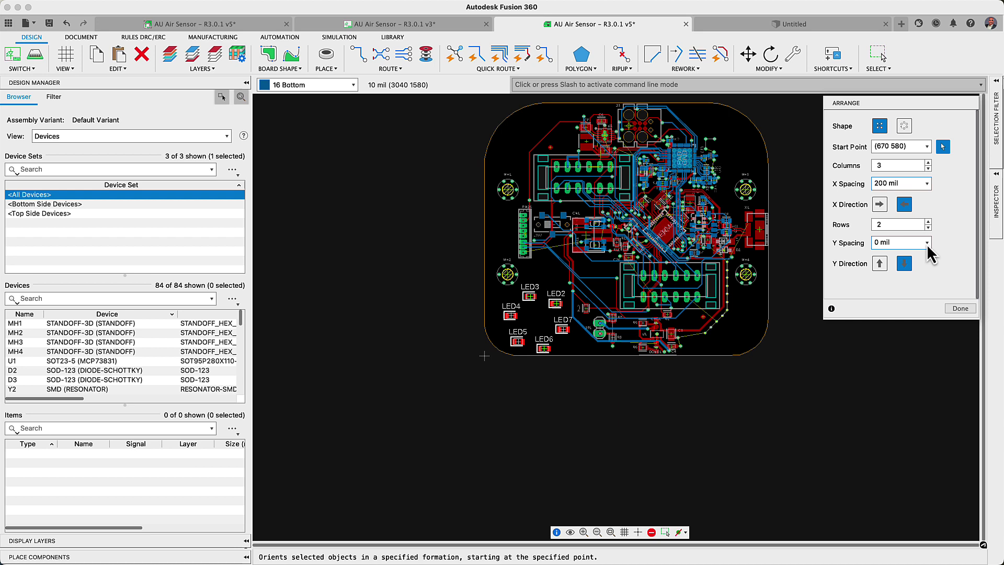
click(920, 243)
click(919, 277)
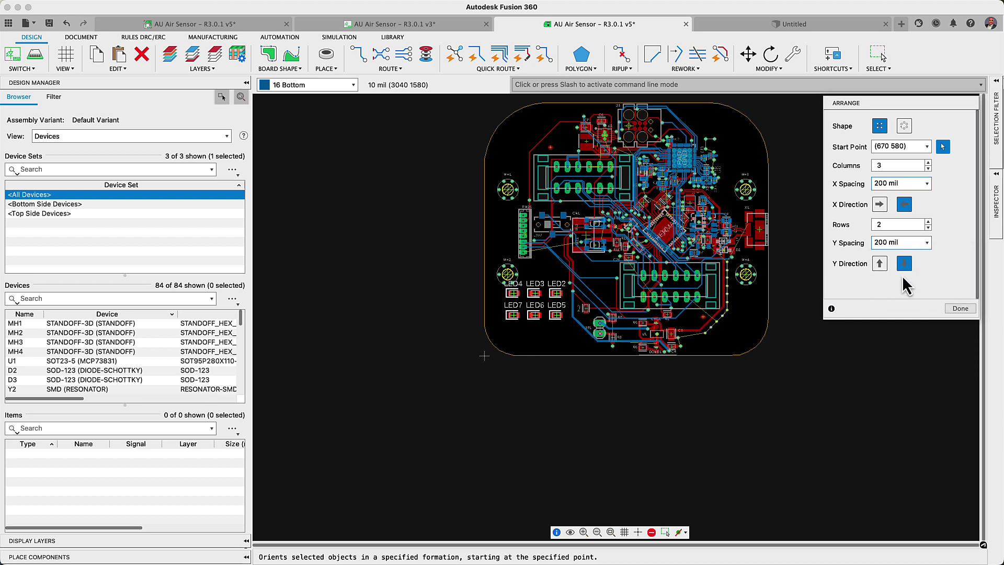
click(960, 308)
Step: Reposition the name attributes of the six LED footprints as a group to the bottom-centre of their packages
drag(494, 289, 564, 323)
click(82, 37)
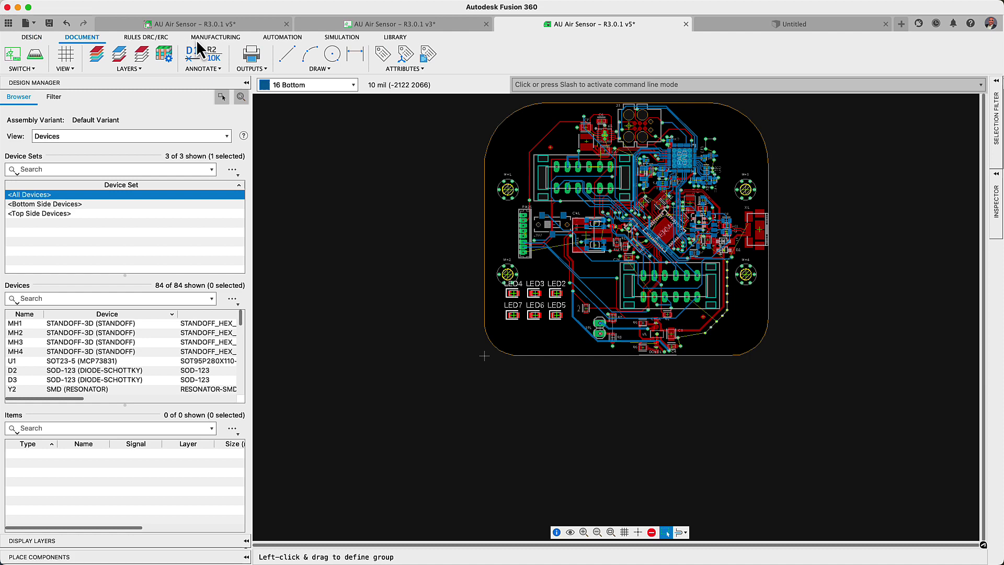
click(405, 54)
click(897, 186)
ctrl+right_click(513, 293)
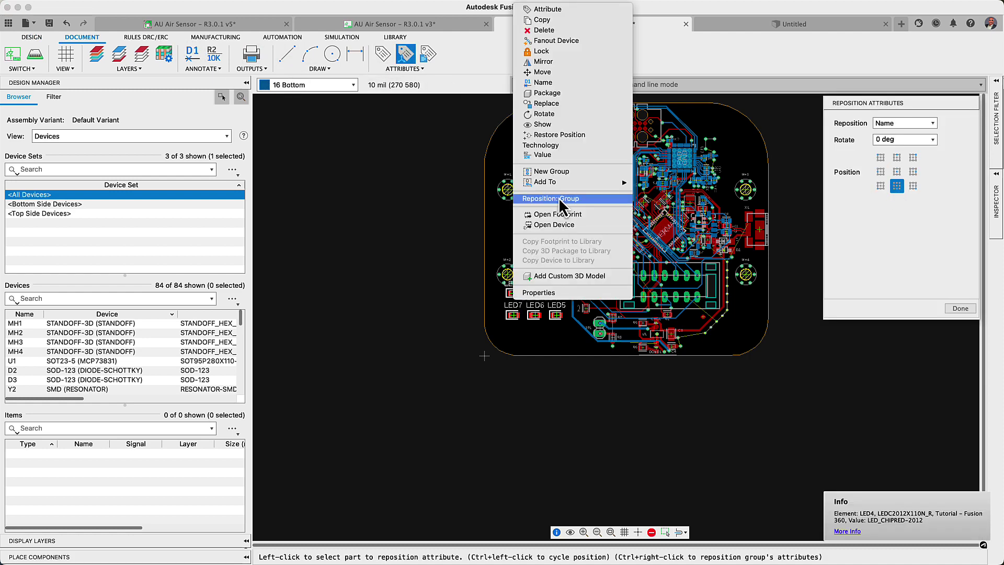
key(Escape)
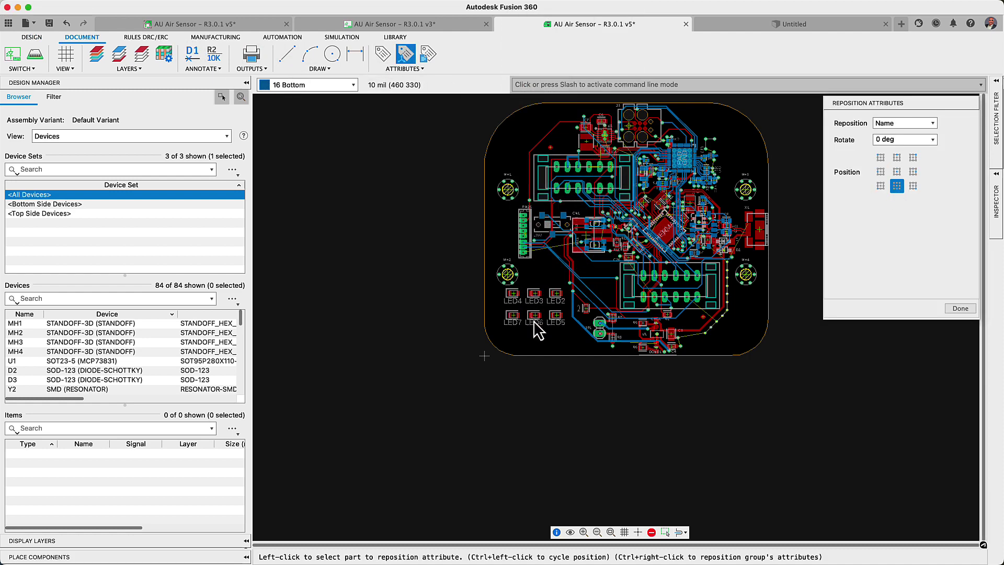
key(Escape)
drag(535, 327, 533, 340)
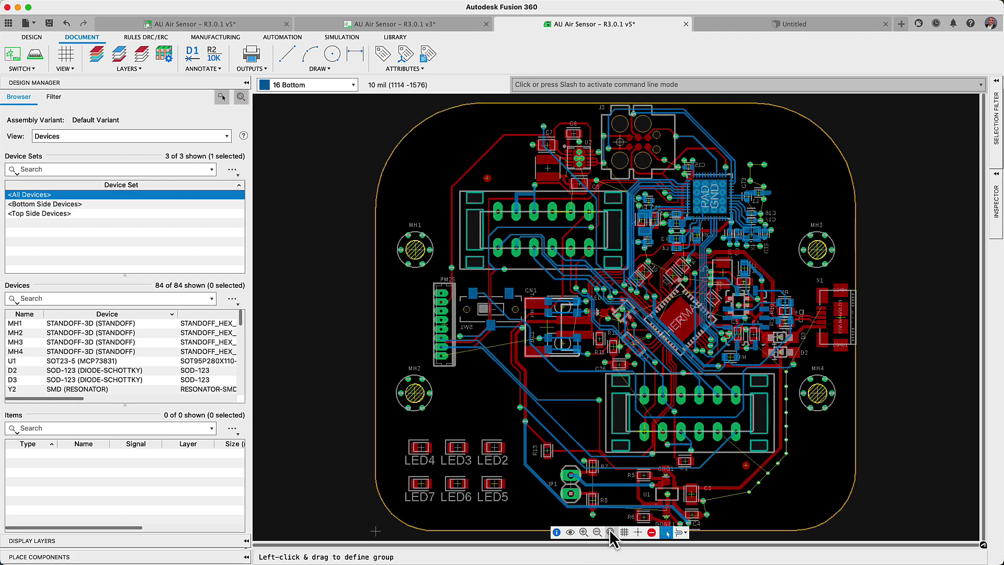
click(611, 532)
Step: Show the display layers and view the board with the Drill Map and Bottom Solder Mask layer sets
drag(186, 534, 154, 86)
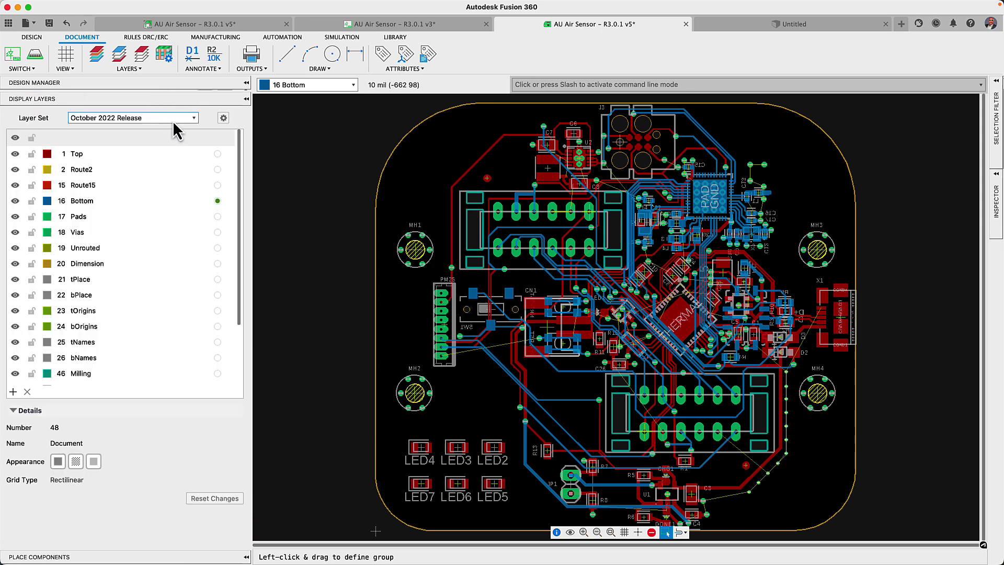
click(193, 118)
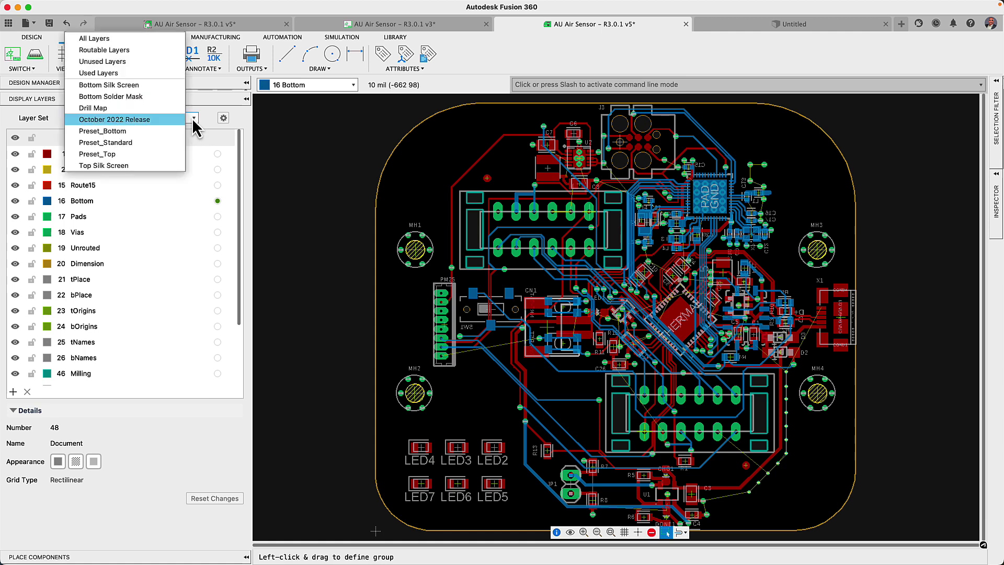
click(138, 109)
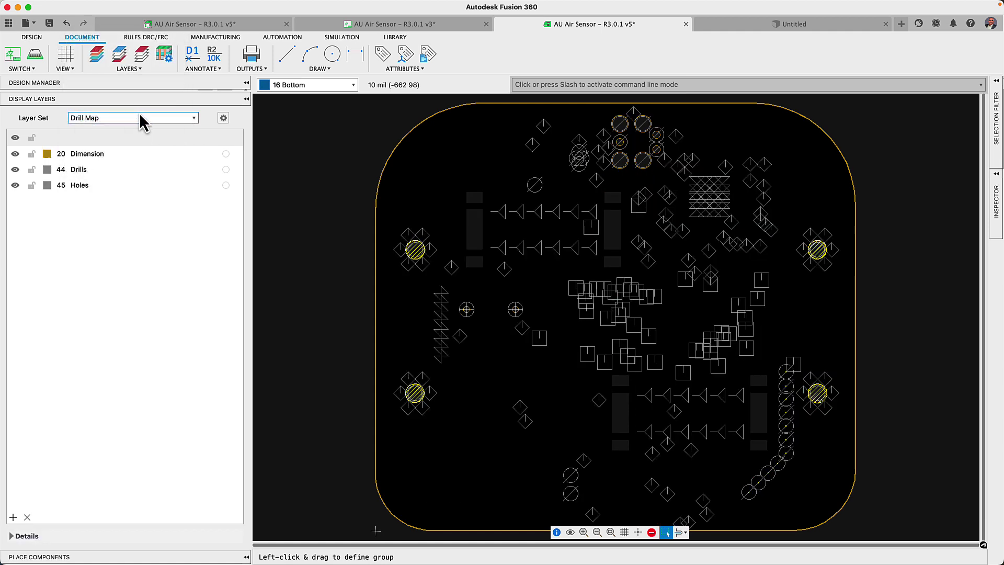
click(193, 118)
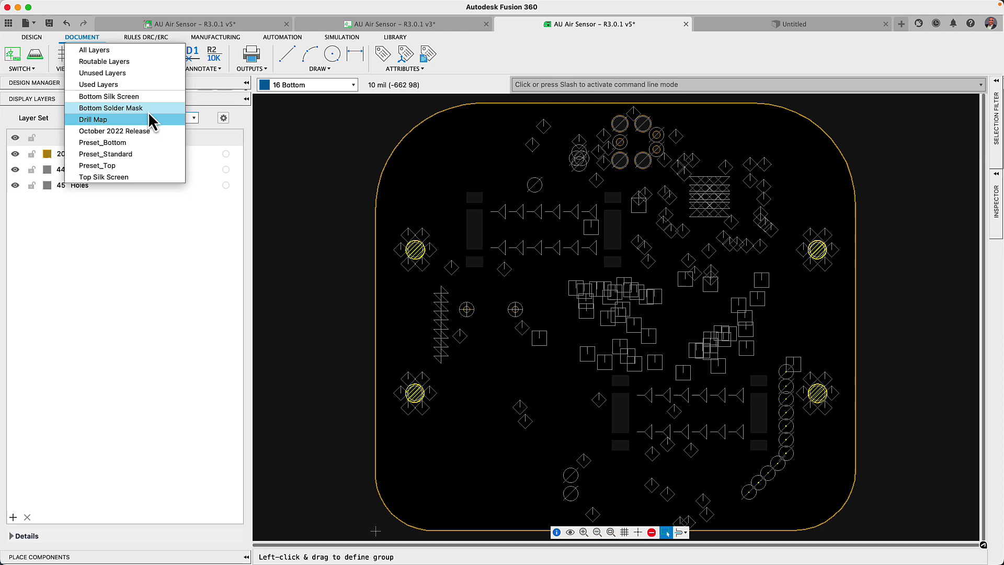
click(149, 111)
Step: View the board with the All Layers set and return to the October 2022 Release layer set
click(193, 118)
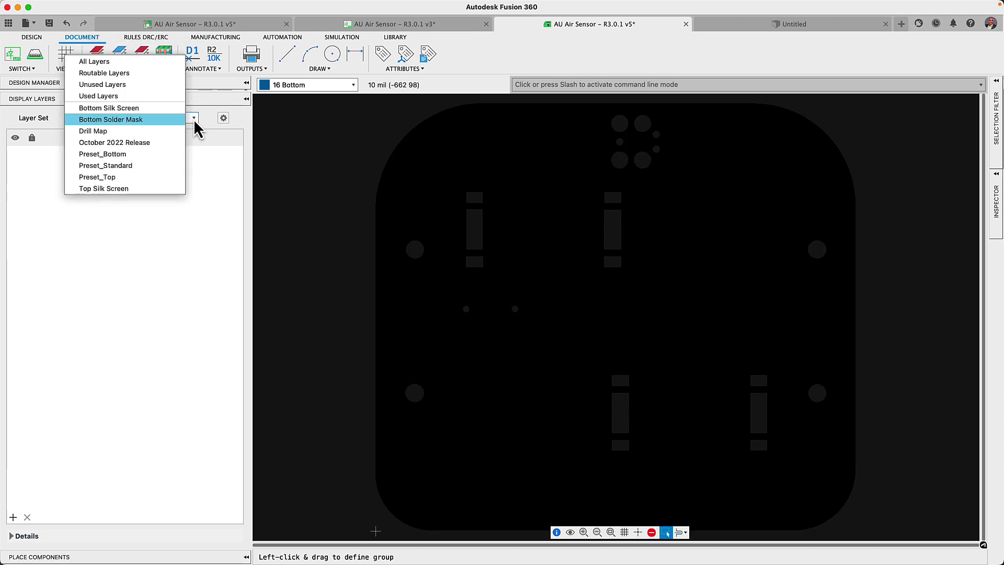
click(106, 62)
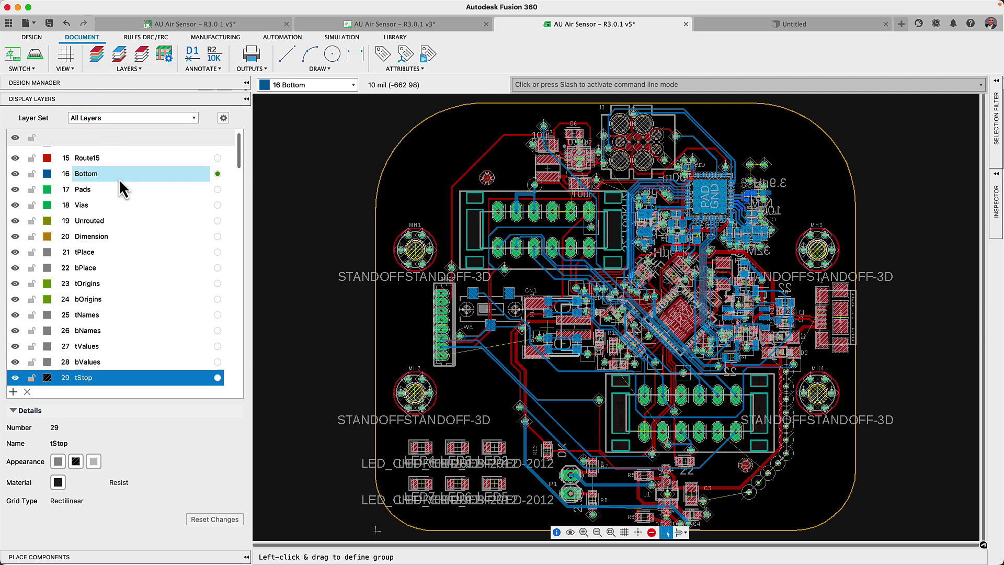
click(194, 119)
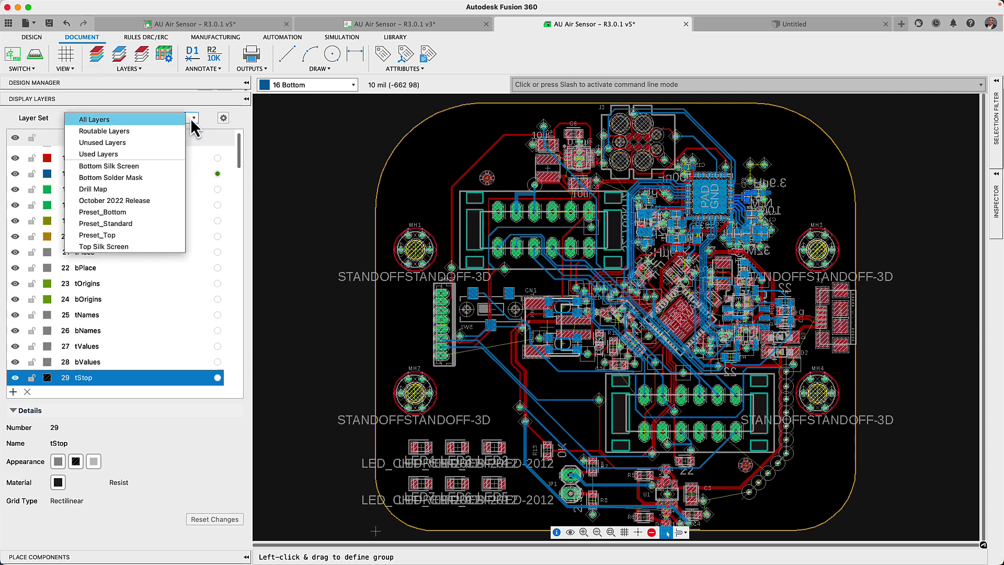
click(140, 200)
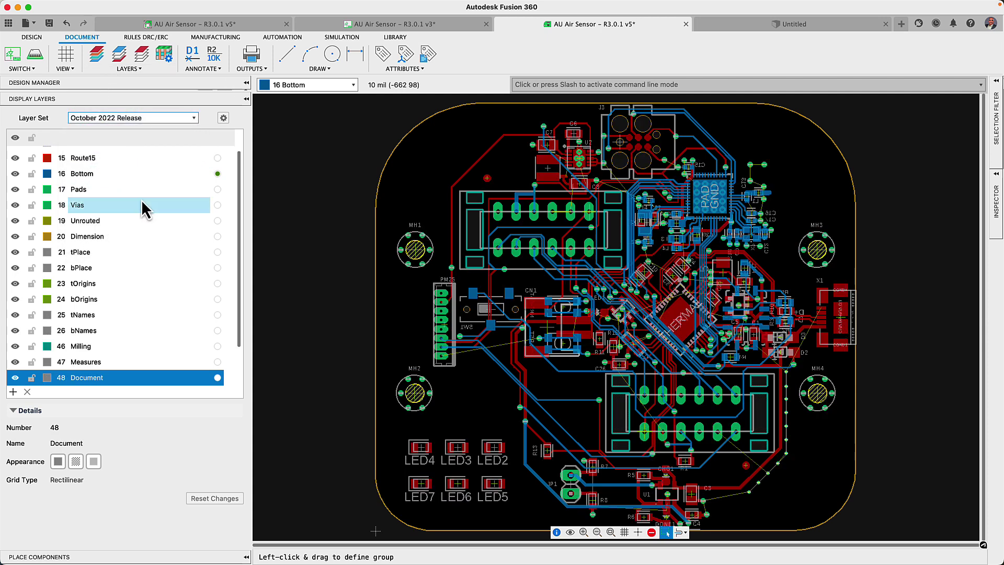
Step: Examine the Layer Sets Manager and its option for copying a set, and close it without changes
click(221, 121)
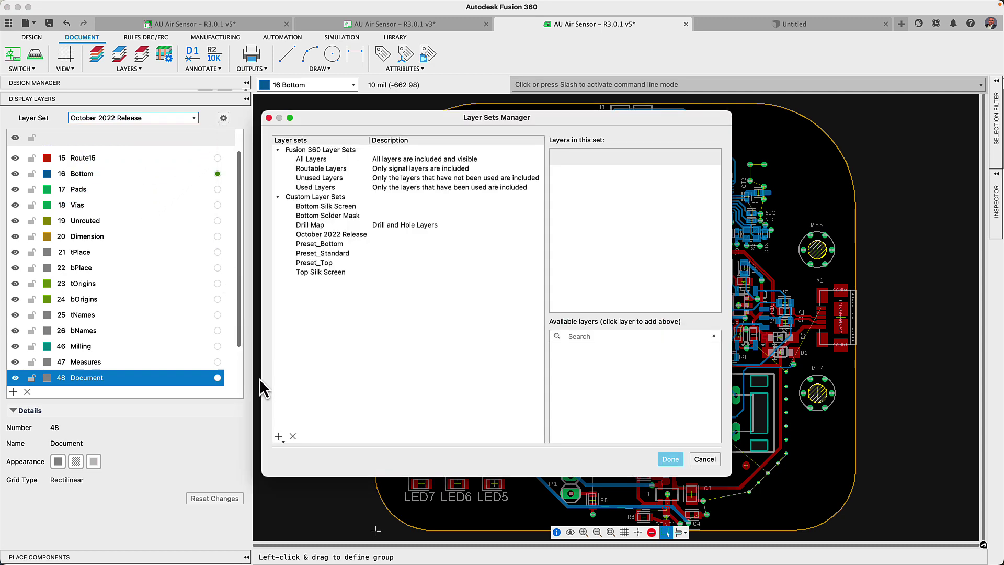
click(283, 439)
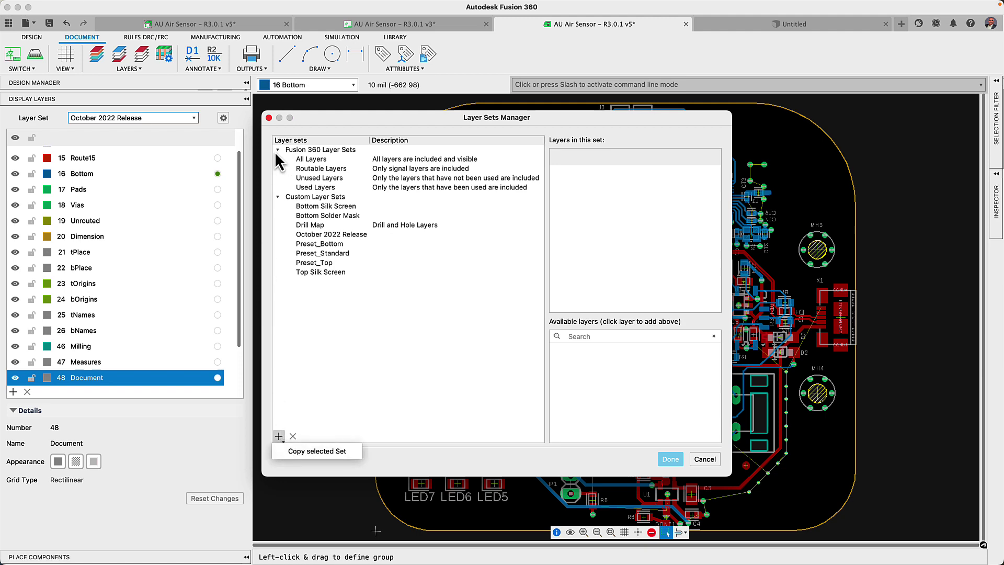
click(269, 118)
Step: Convert the stacked side panels to tabs and show the display layers
right_click(172, 84)
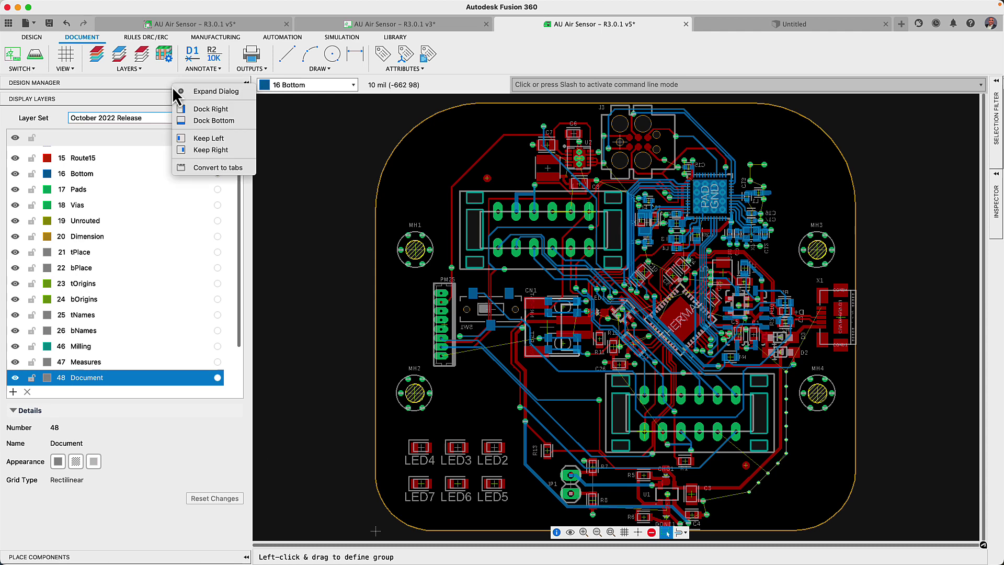
click(190, 167)
click(51, 84)
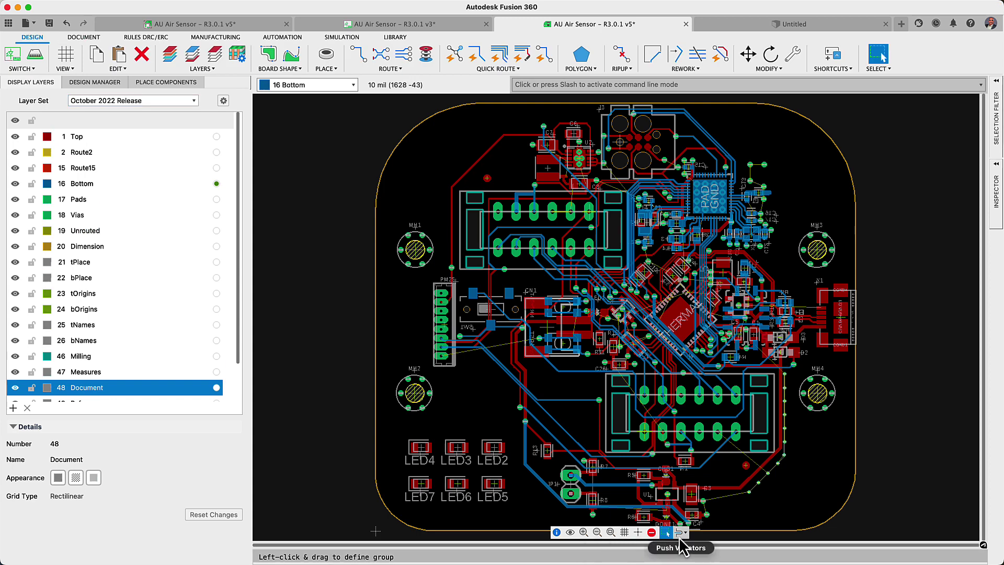
Step: Examine the available routing modes for handling violators: Ignore, Push and Walkaround
click(685, 535)
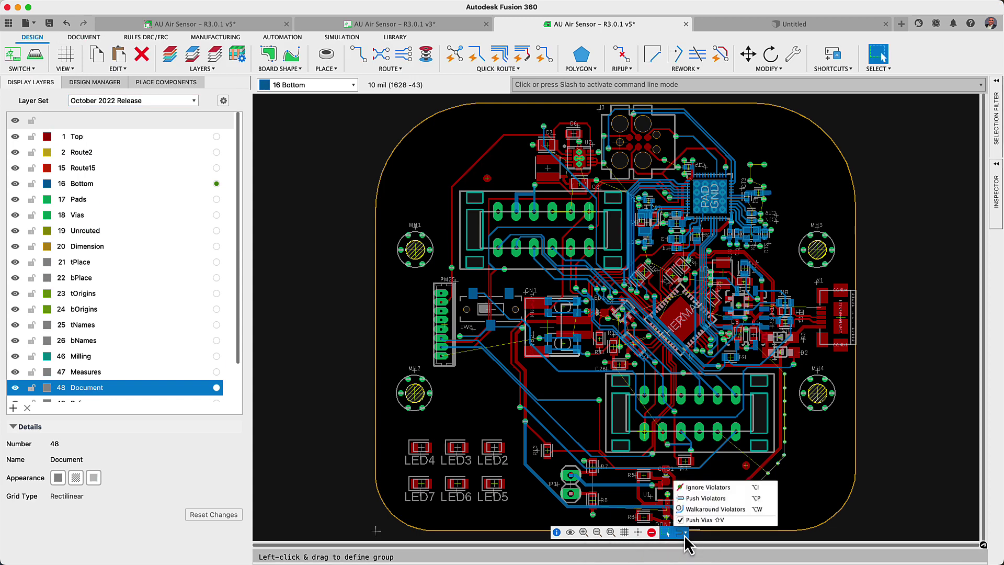
click(700, 505)
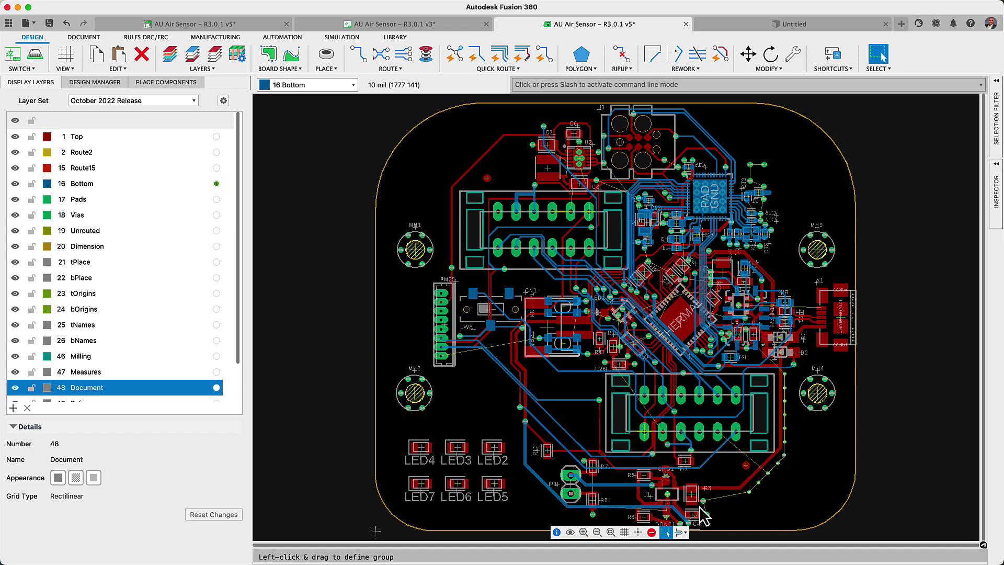
click(391, 70)
click(386, 123)
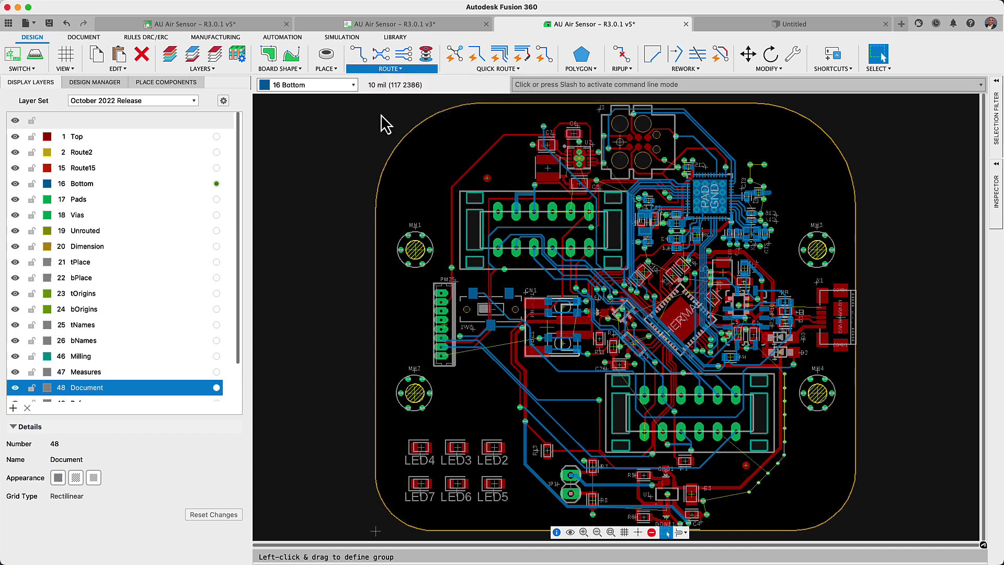
scroll(606, 298, up, 2)
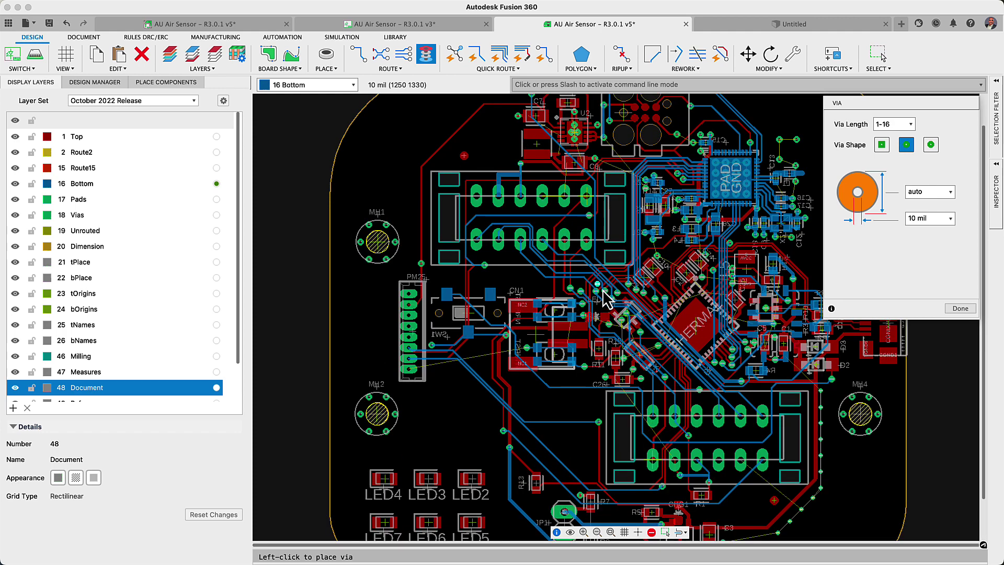
scroll(606, 298, up, 3)
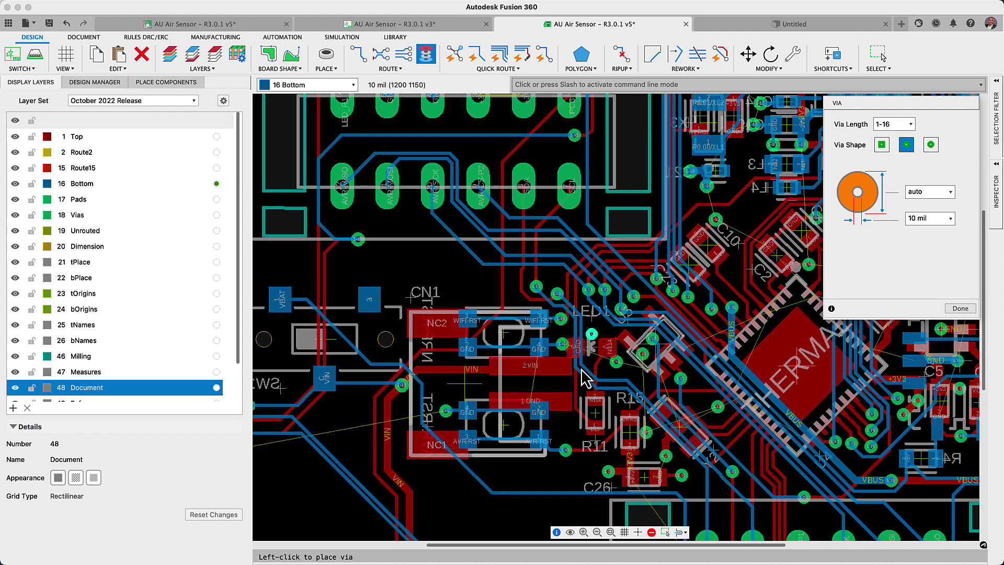
key(Escape)
scroll(585, 376, down, 5)
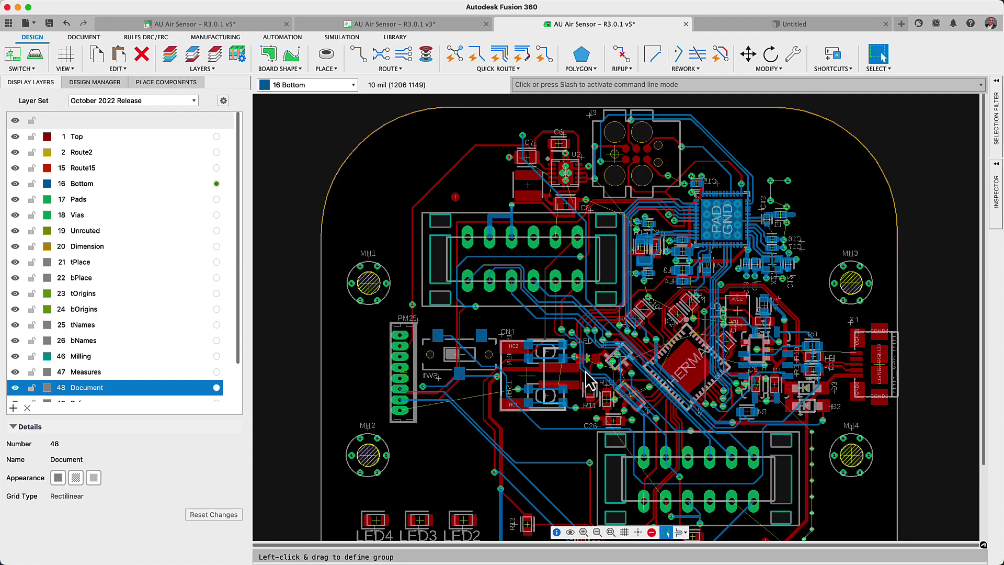
Step: Try to move the column of vias beside the VBUS trace toward the lower connector's outline
scroll(756, 485, up, 5)
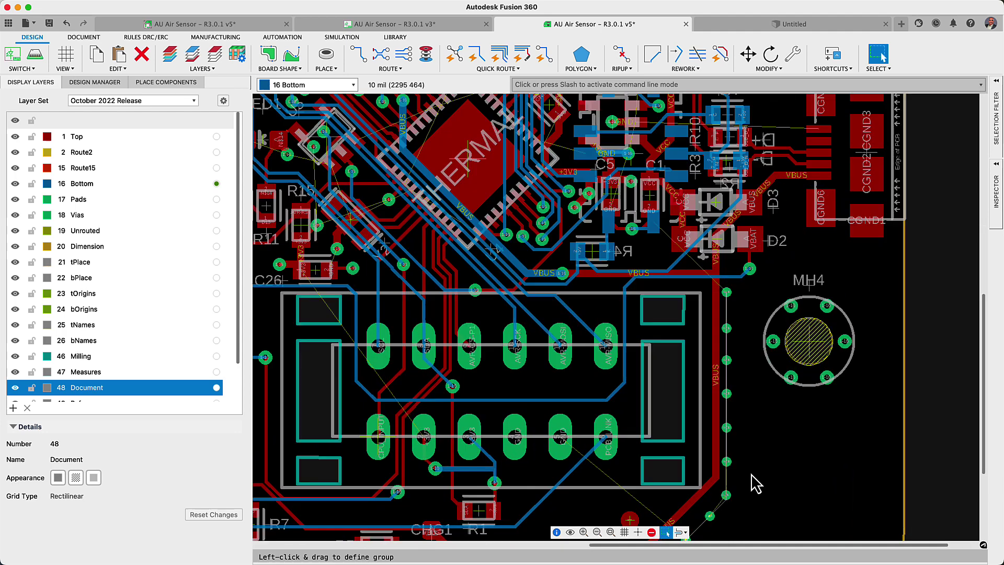
middle_drag(755, 481, 744, 429)
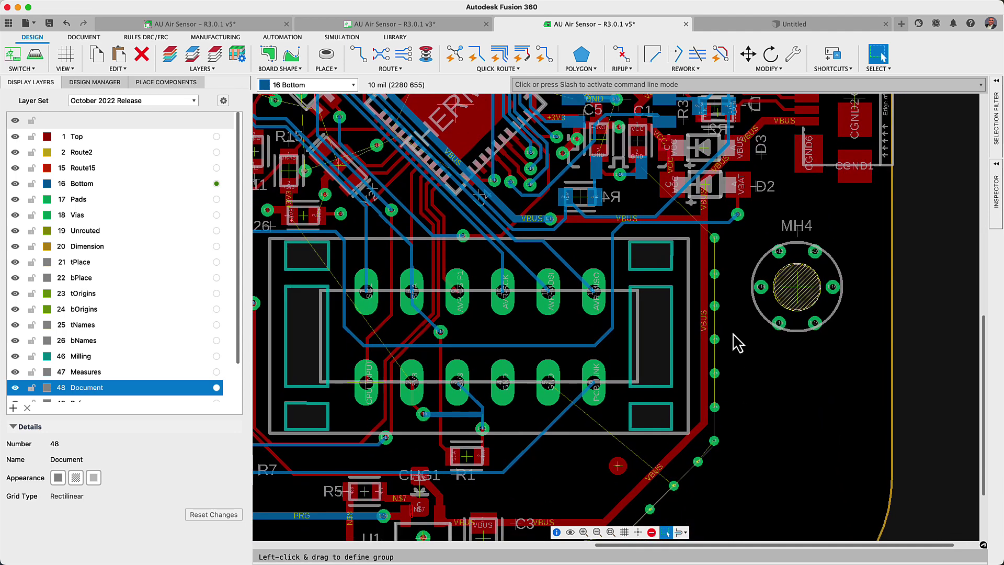
mouse_move(729, 235)
mouse_down()
mouse_move(734, 292)
mouse_move(710, 461)
mouse_up()
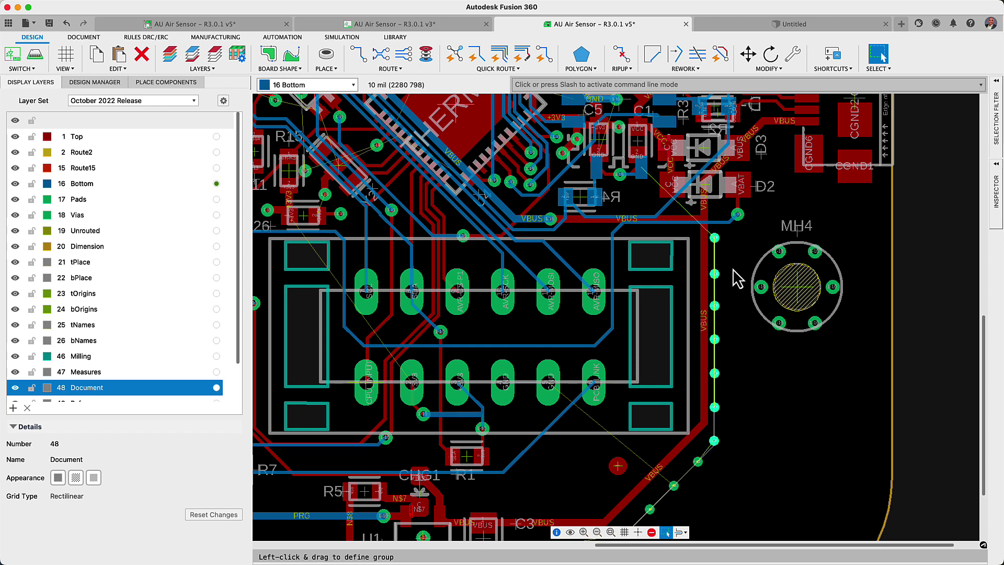
key(m)
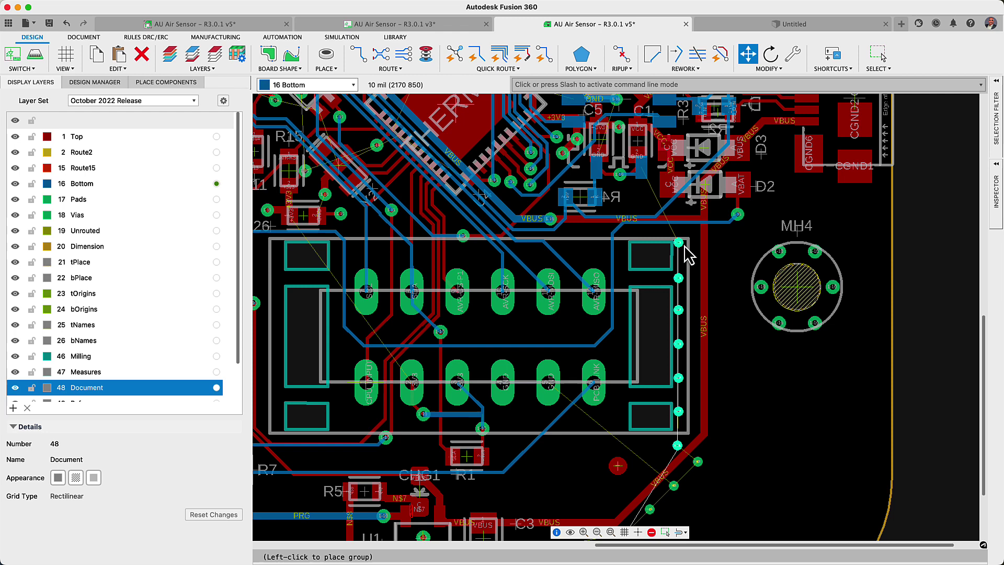
click(725, 252)
Step: Switch to Walkaround Violators mode and move the via column slightly away from the VBUS trace
click(685, 532)
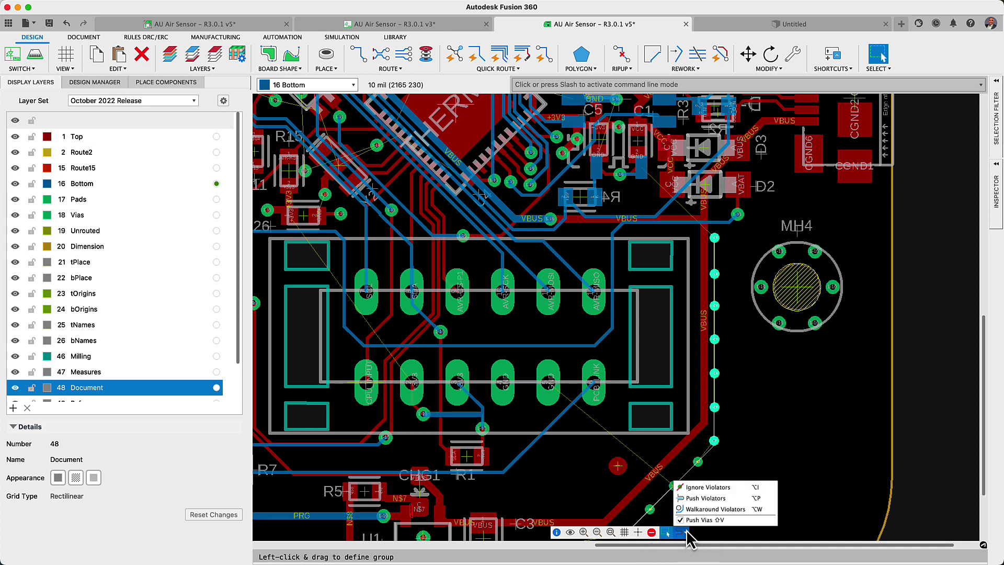
click(698, 509)
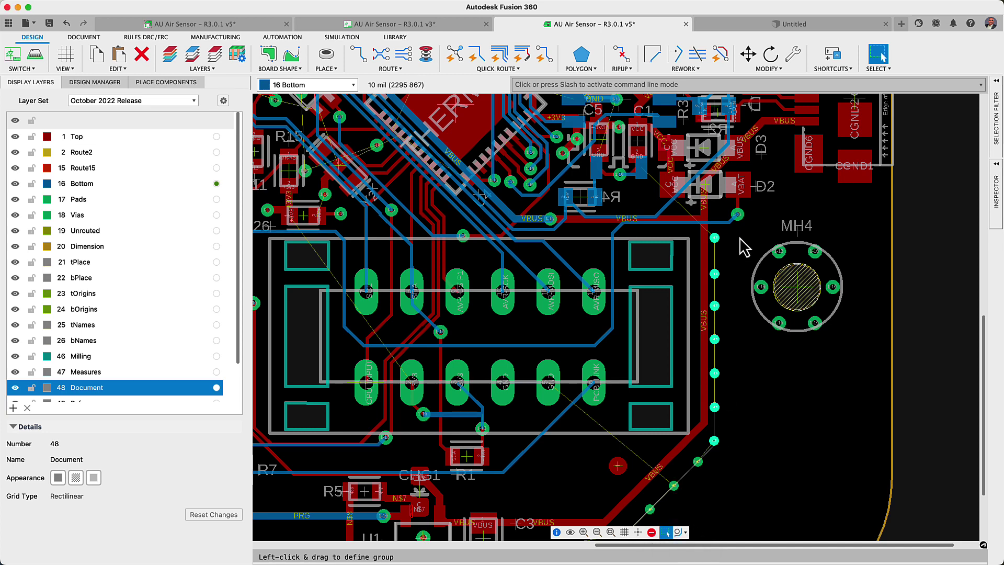
drag(738, 231, 712, 462)
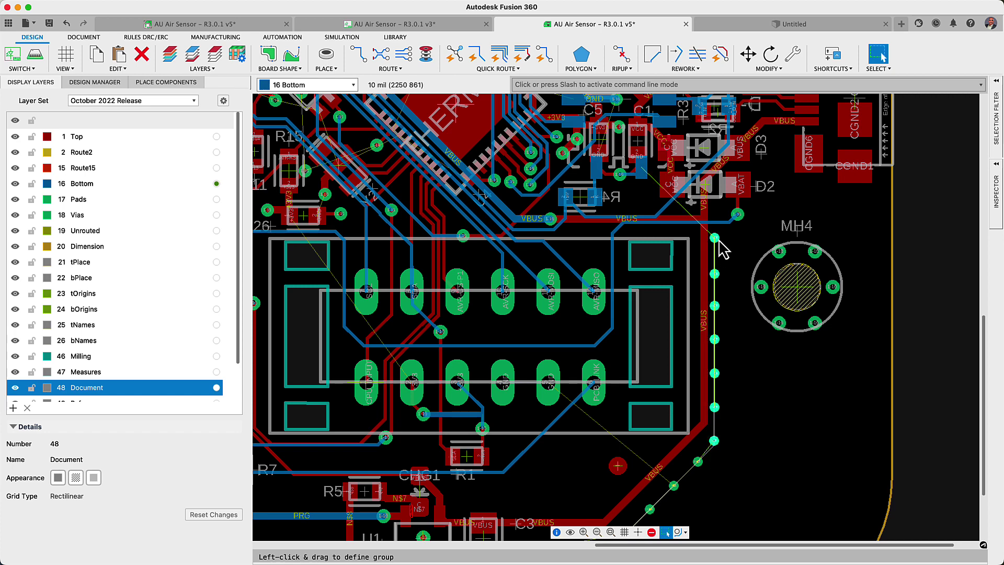
key(m)
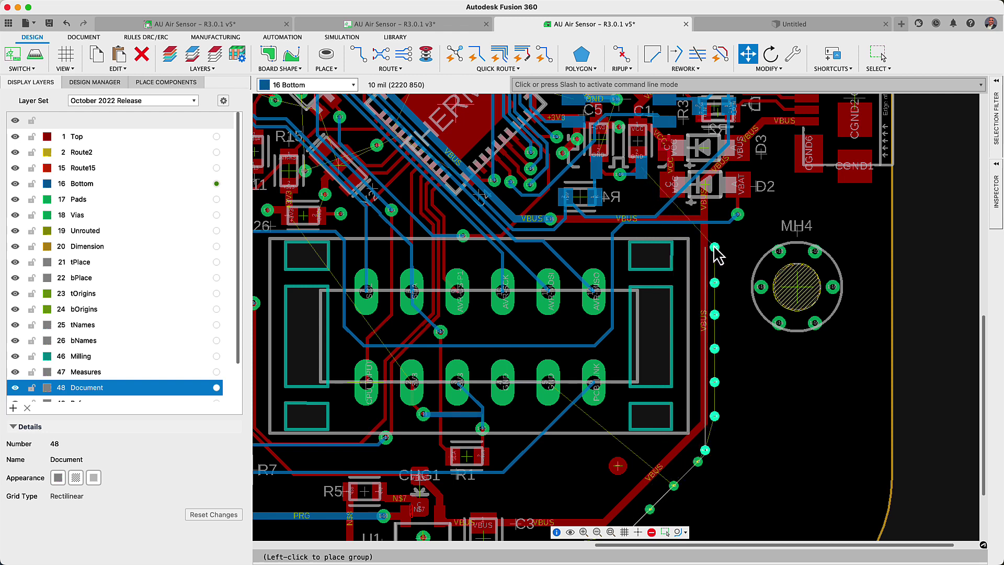
key(Escape)
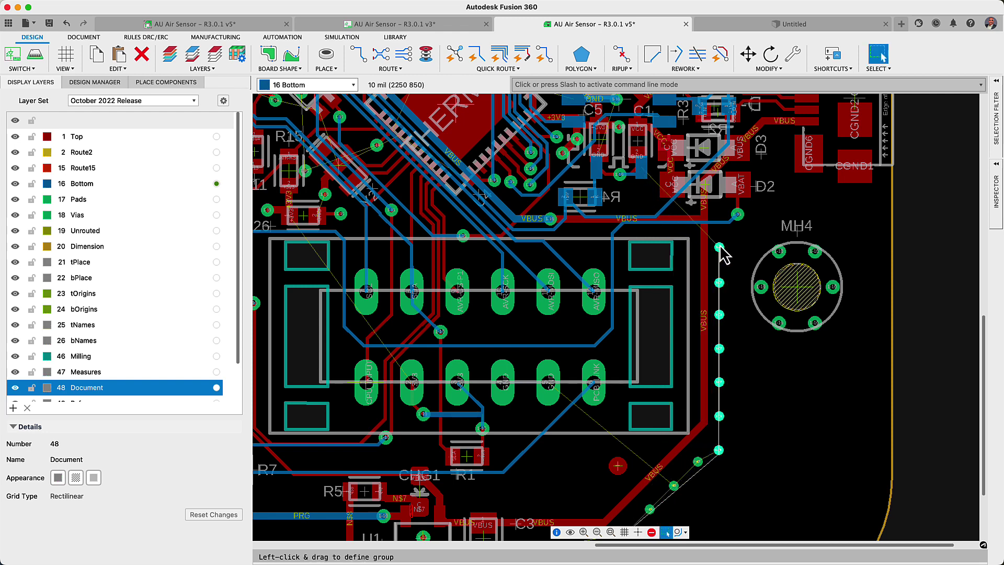
key(m)
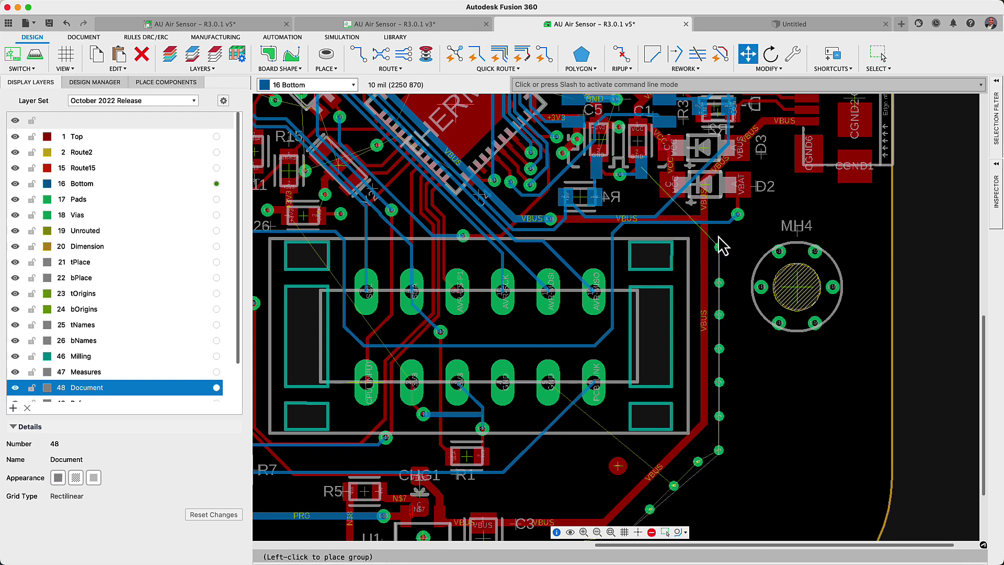
key(Escape)
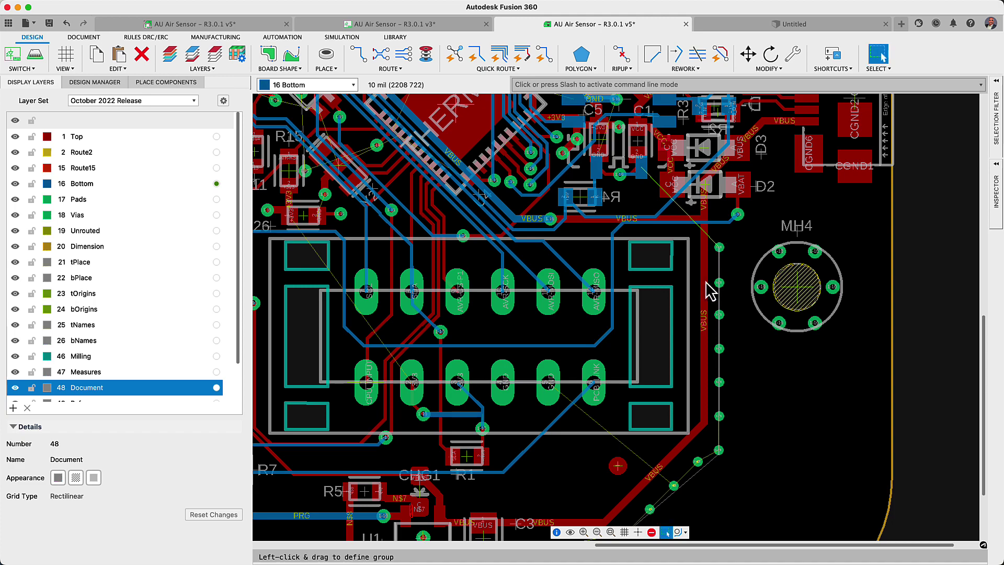
Step: In the schematic, insert the DB electronic design from TechMarketing > Design Block with the proposed net names, placing it in the sheet's empty upper-right area
click(611, 531)
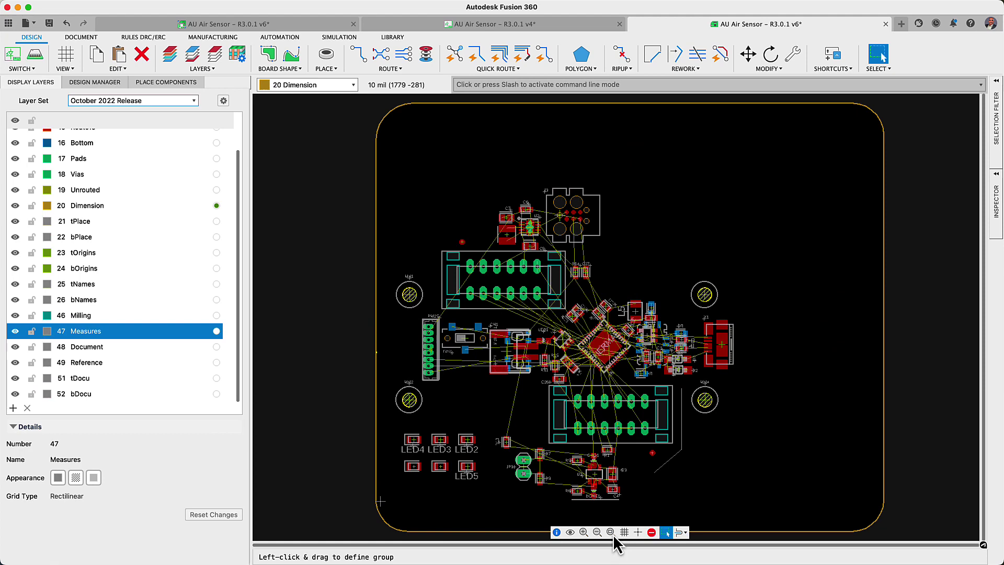
click(503, 27)
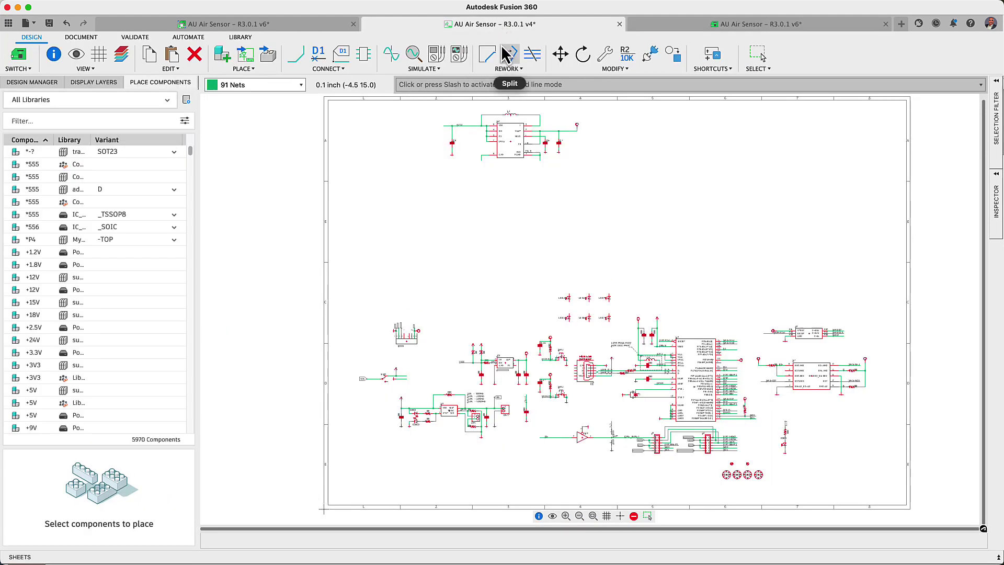
click(252, 70)
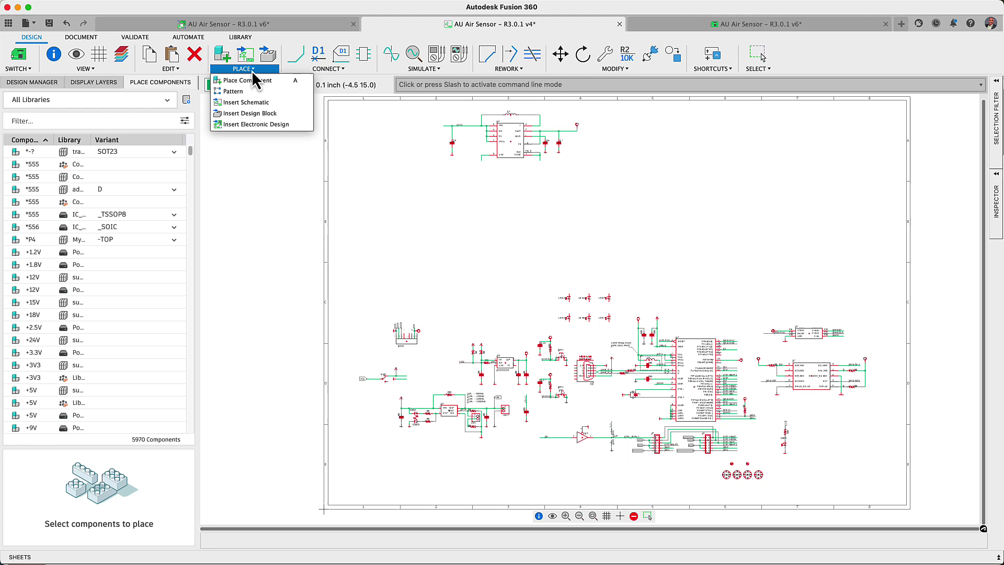
click(256, 124)
click(462, 260)
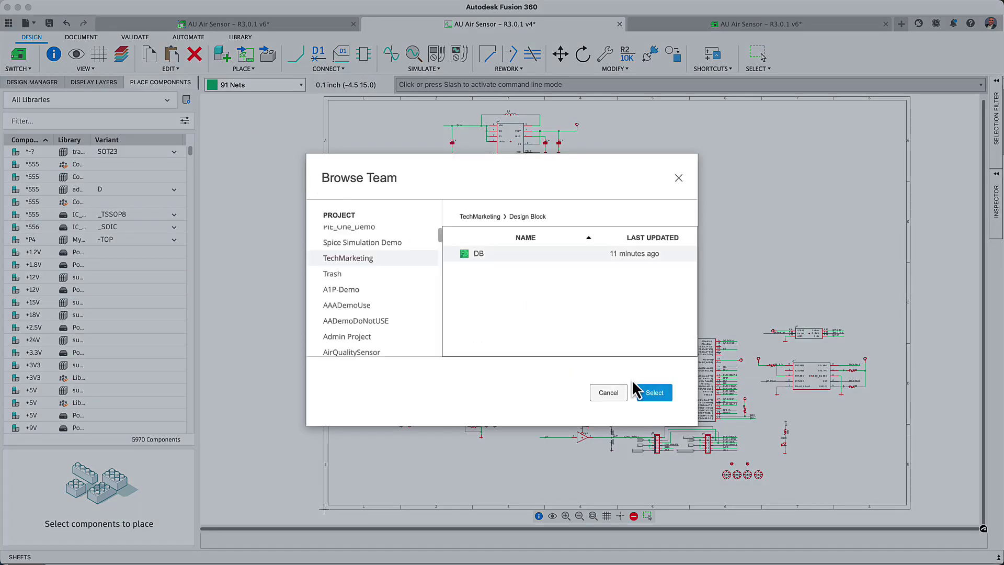
click(652, 399)
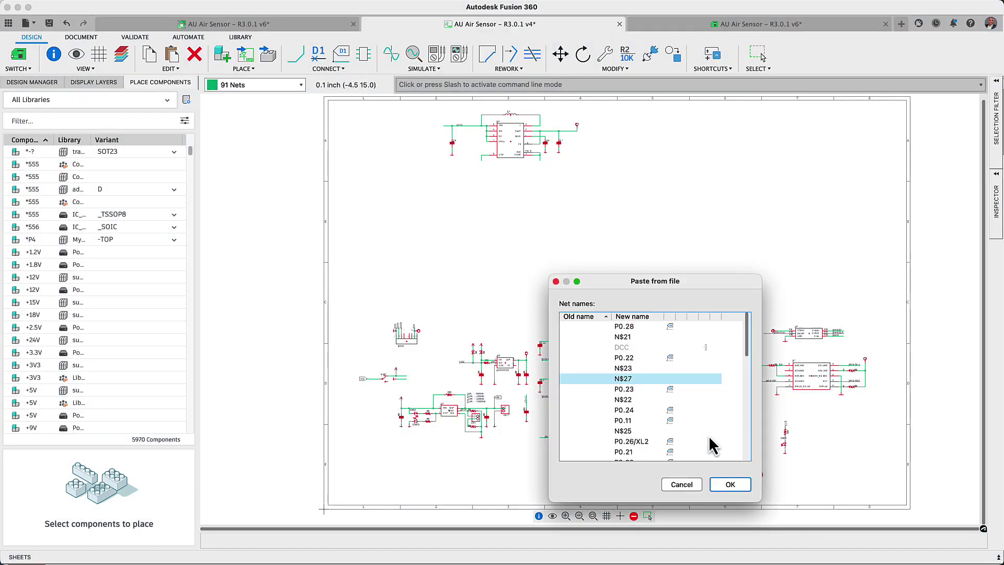
click(726, 484)
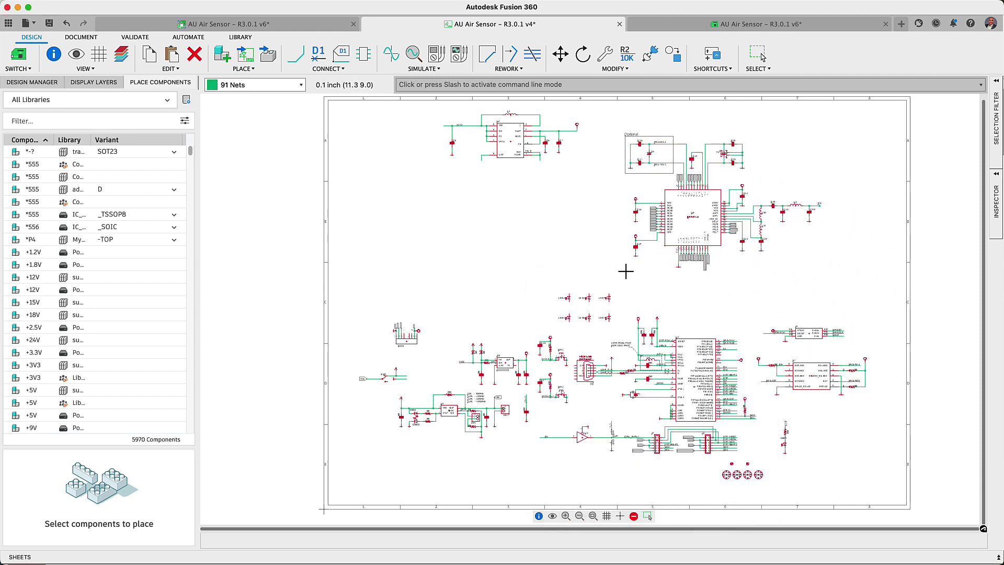
click(625, 271)
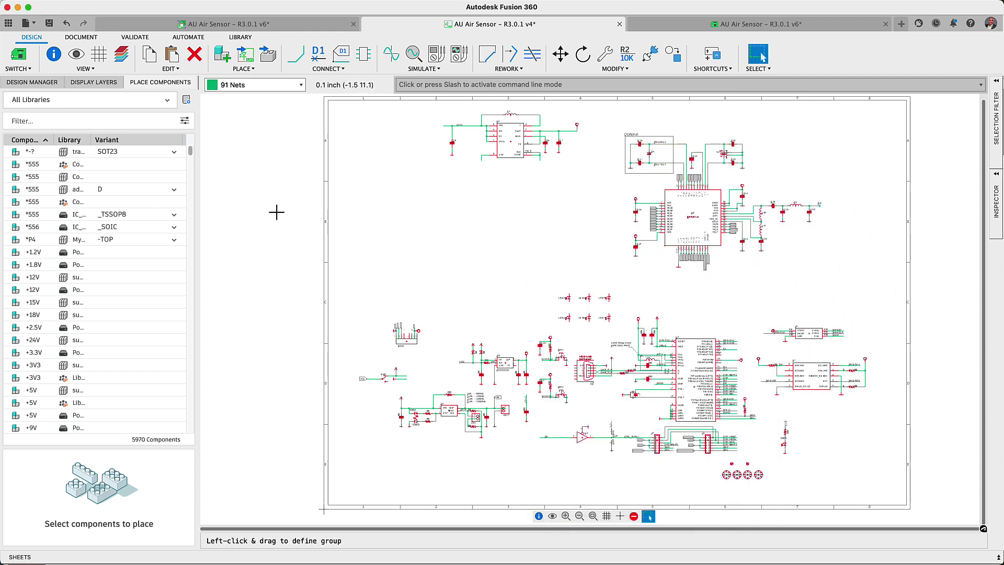
Step: Return to the board, show the All Layers set, and exclude layer 20 Dimension from the selection filter
click(23, 61)
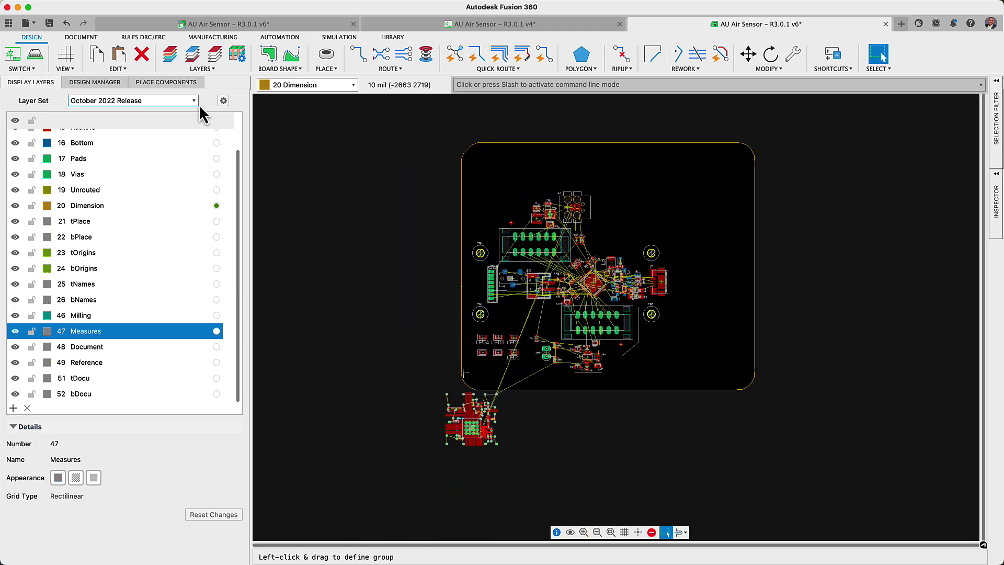
click(194, 100)
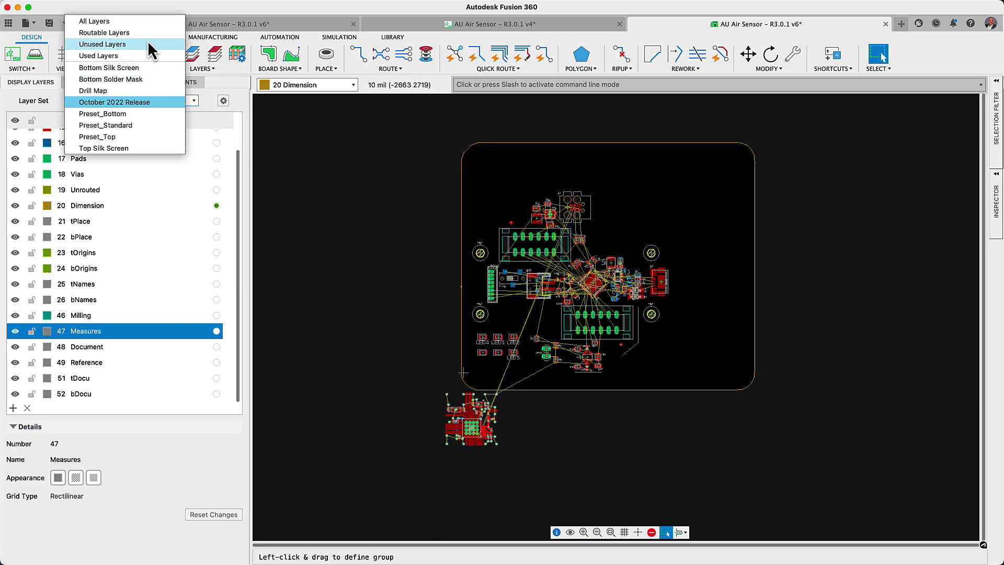
click(140, 22)
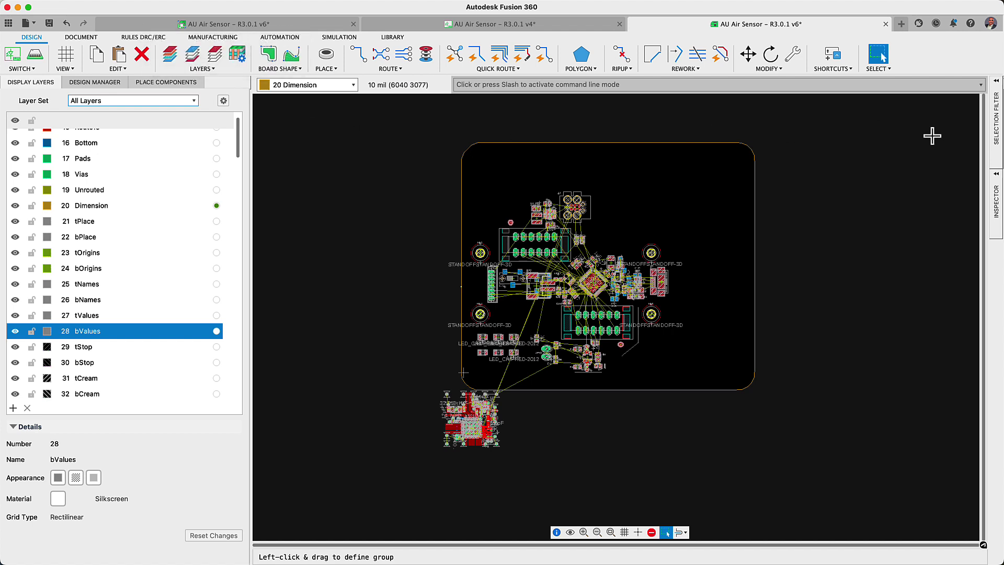
click(997, 131)
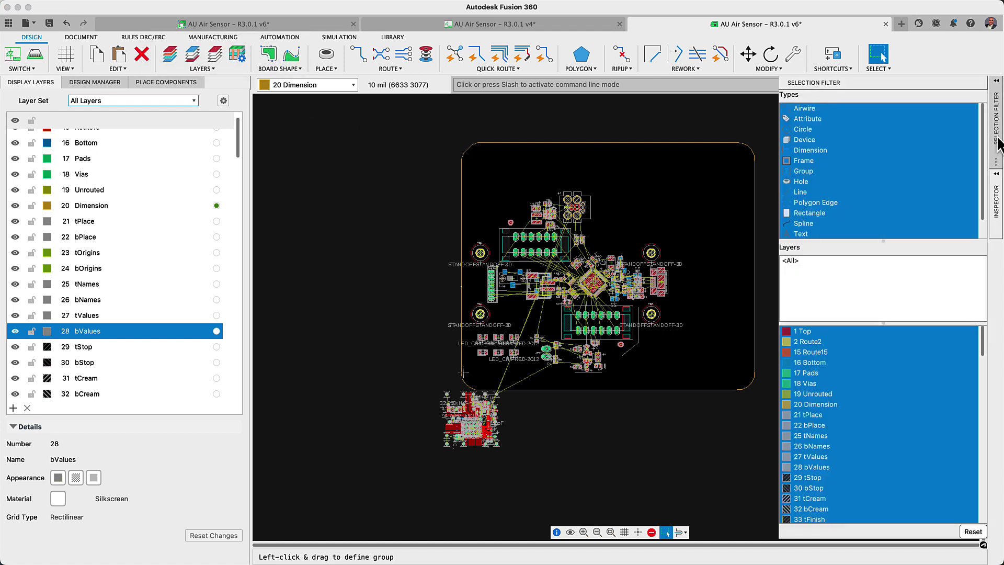
click(833, 407)
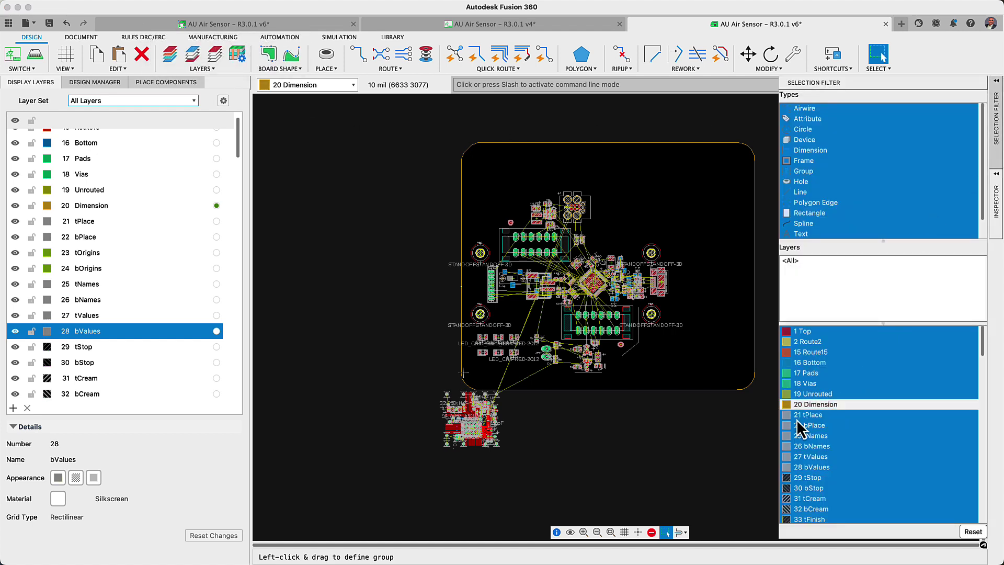
Step: Move the inserted design block into the upper-right area of the board outline and restore the October 2022 Release layer set
drag(404, 375, 524, 474)
key(m)
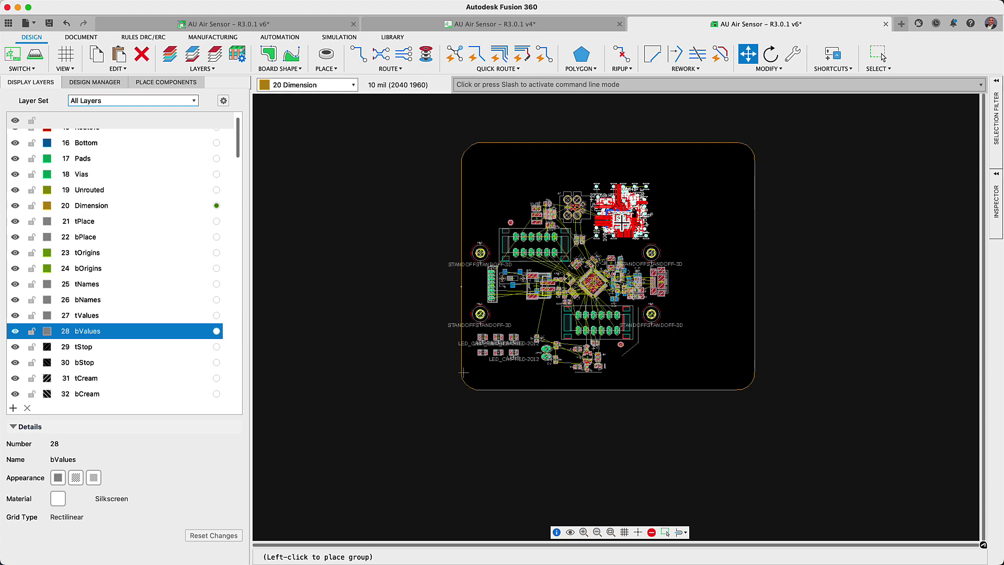
click(625, 230)
click(611, 532)
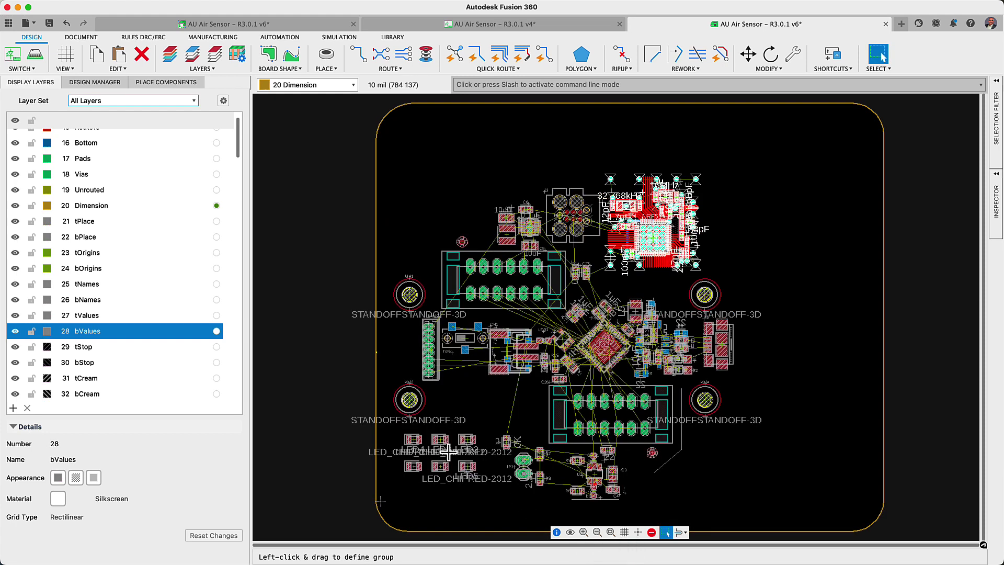
click(193, 101)
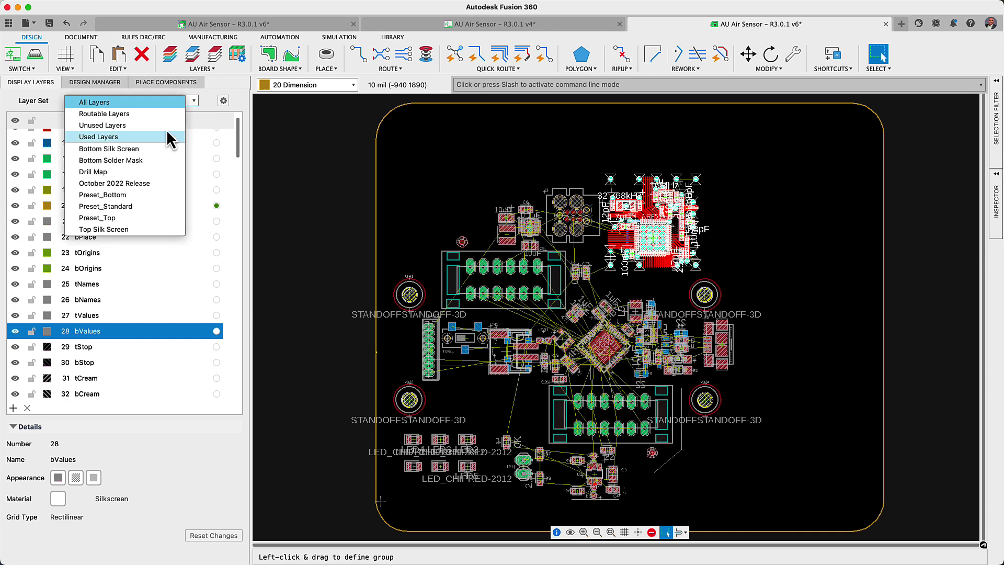
click(141, 183)
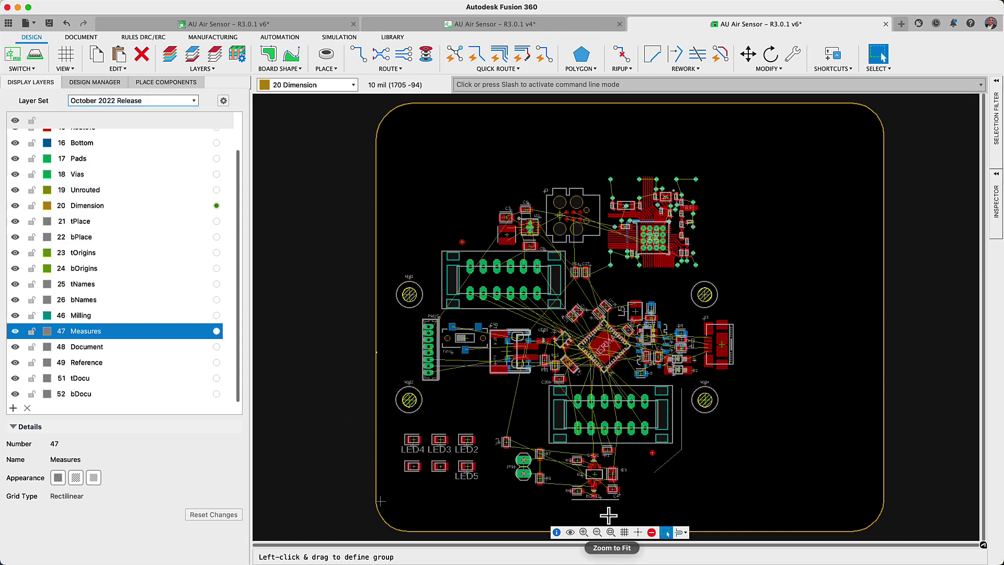
Step: Search the board's devices for u4 and inspect the properties of the ATMEGA32U4 chip
scroll(607, 345, up, 5)
scroll(607, 345, up, 4)
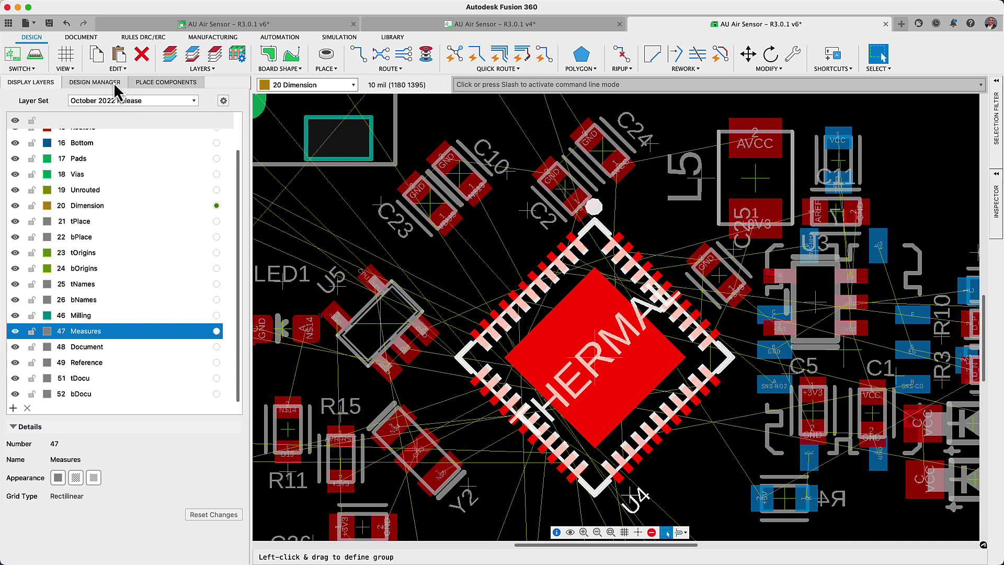
click(94, 83)
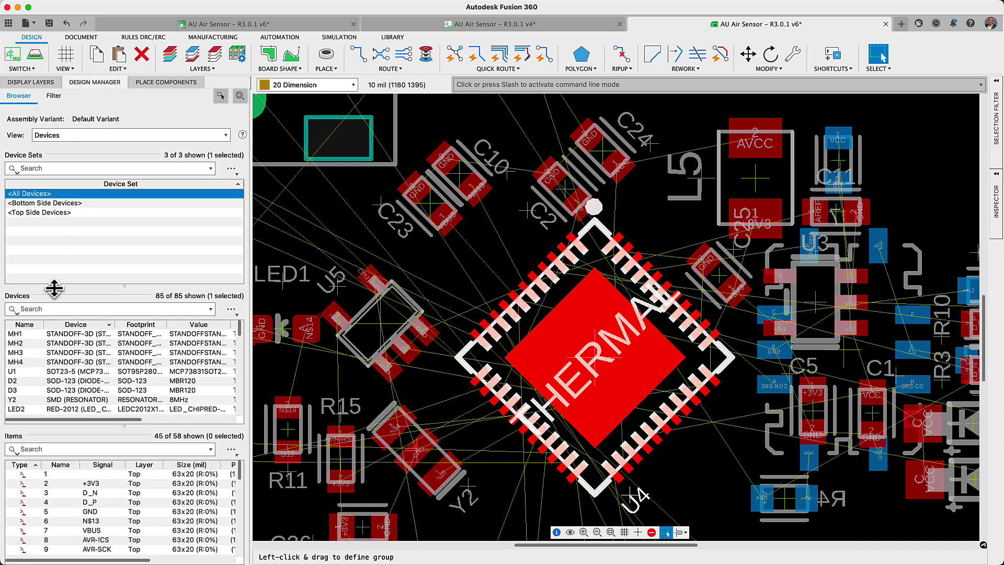
click(48, 310)
text(u4)
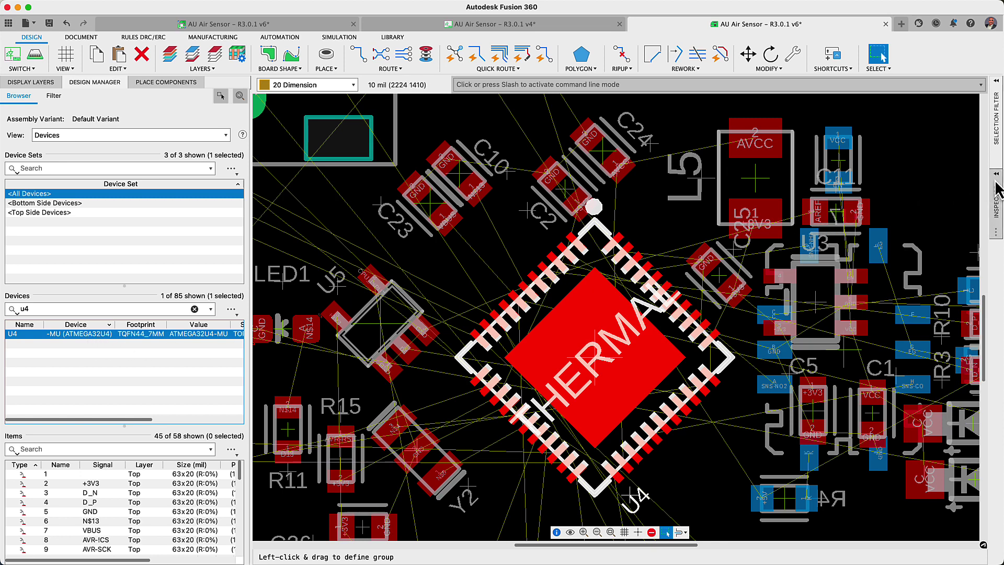
click(997, 199)
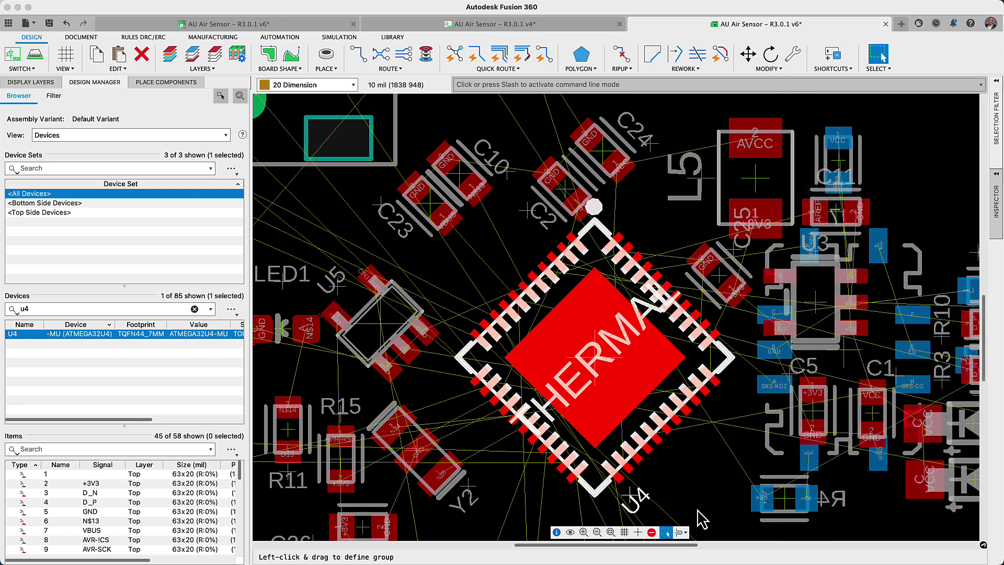
Step: Start a new electronics library and create a footprint named OCTOBERRELEASE in it
click(610, 532)
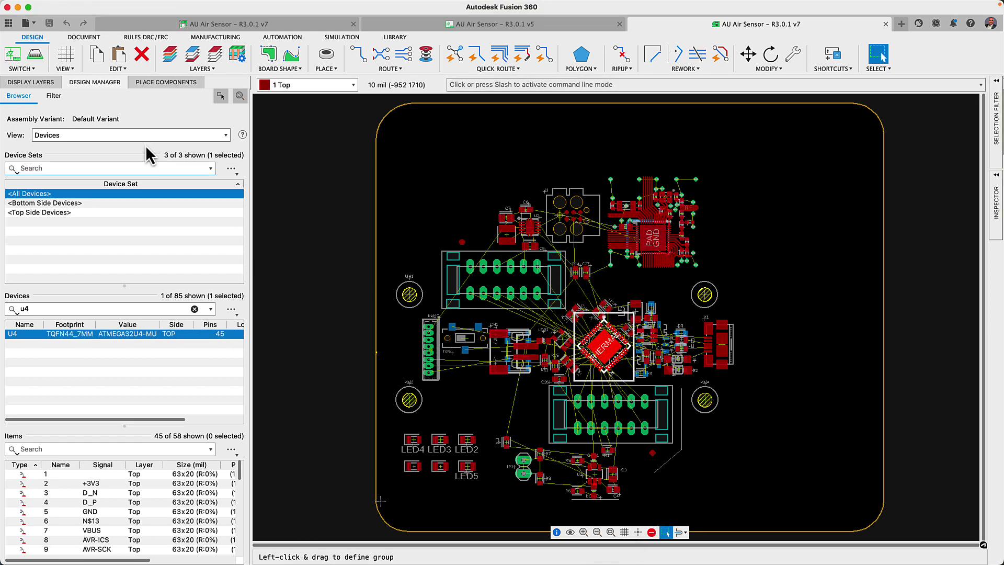
click(34, 28)
click(35, 60)
click(55, 57)
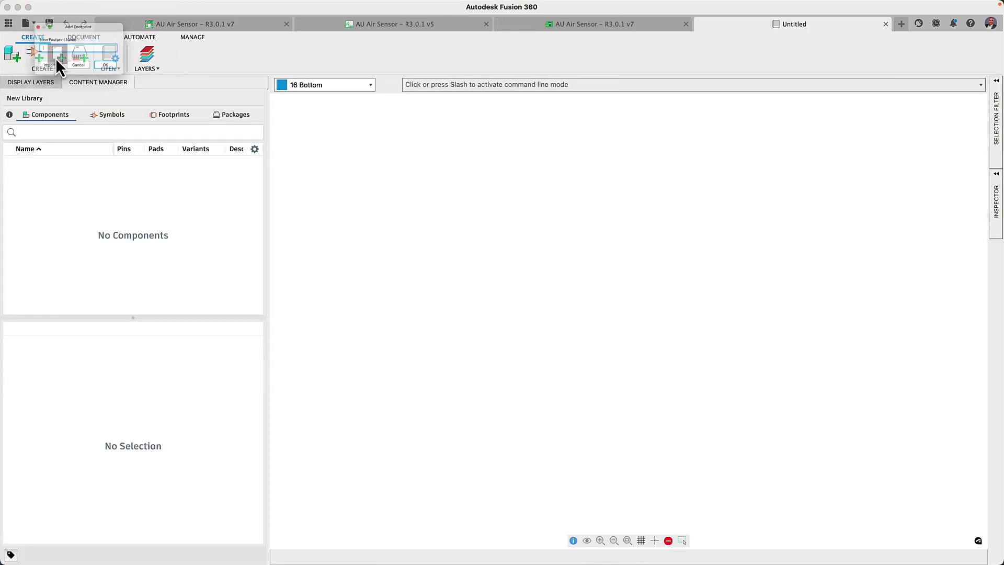
click(55, 58)
text(OCTOBERRELEASE)
key(Return)
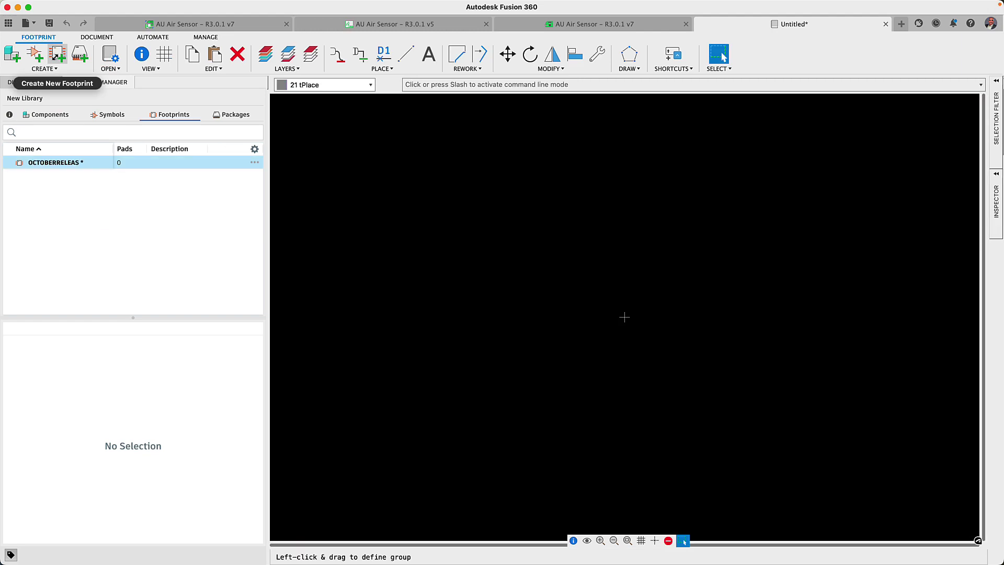
Step: Generate an SMD pad array with base name A, Left and Right sides, count 14, start index 1, dX 300 mil and dY 100 mil
click(389, 70)
click(379, 102)
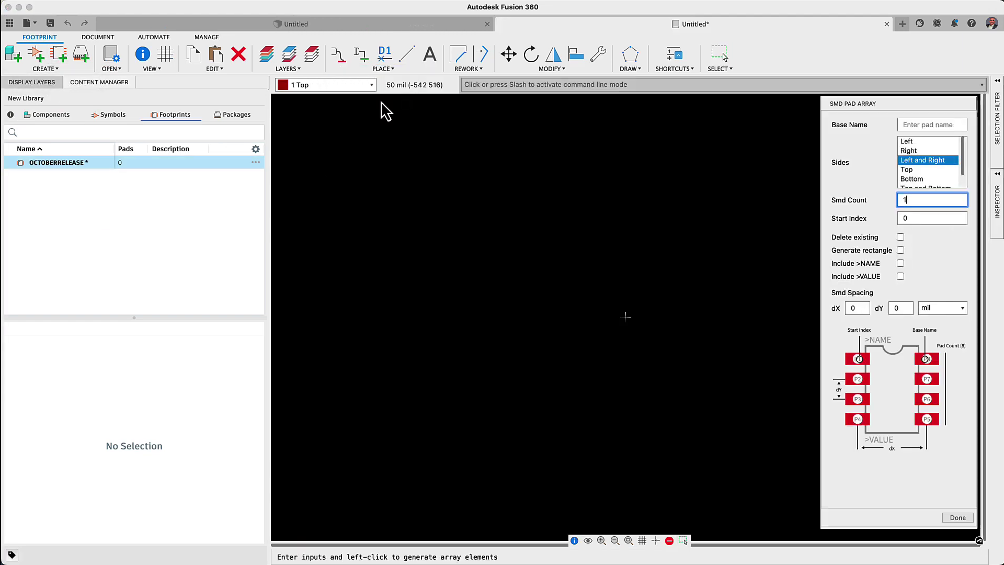
click(920, 124)
text(A)
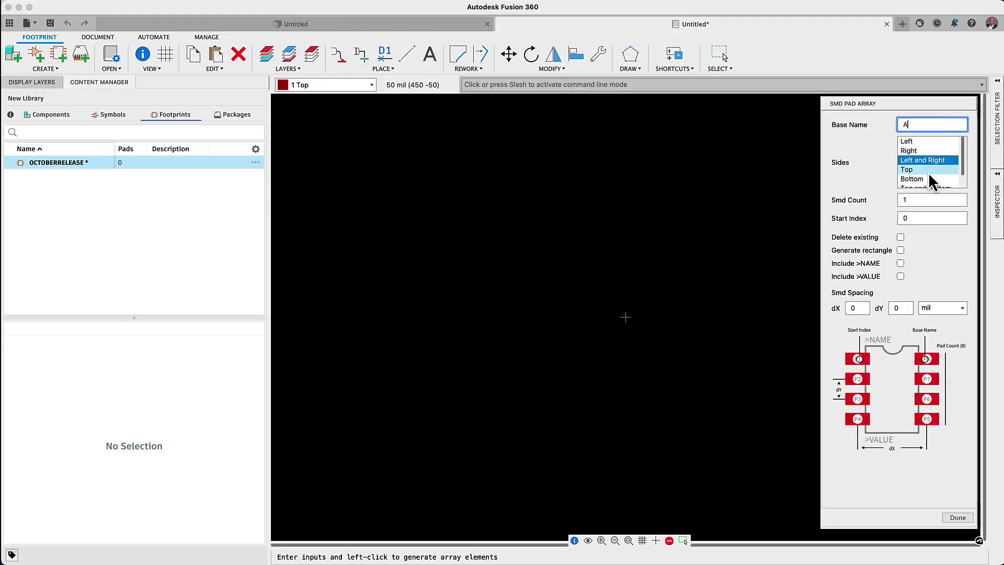
click(921, 200)
text(4)
click(923, 218)
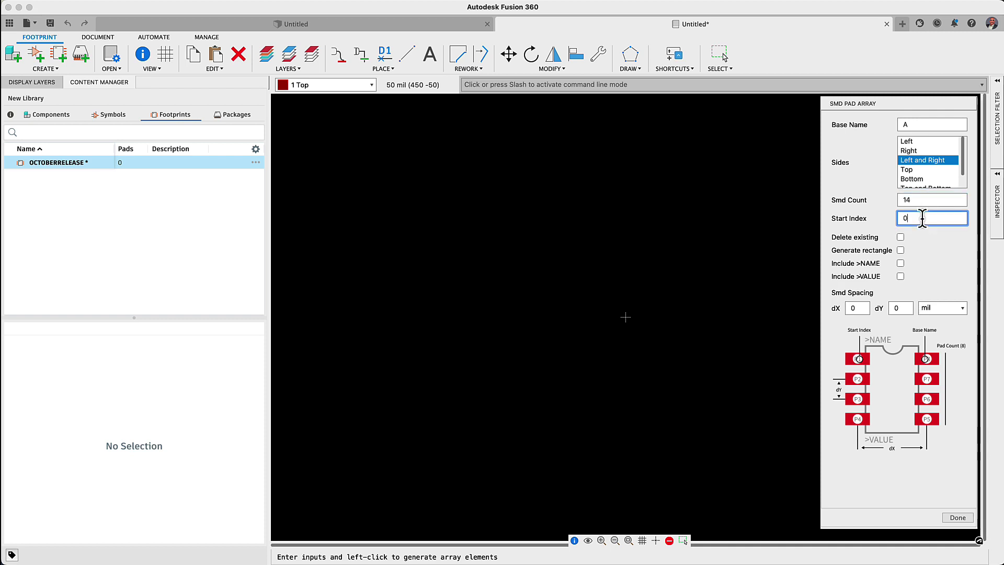
click(855, 308)
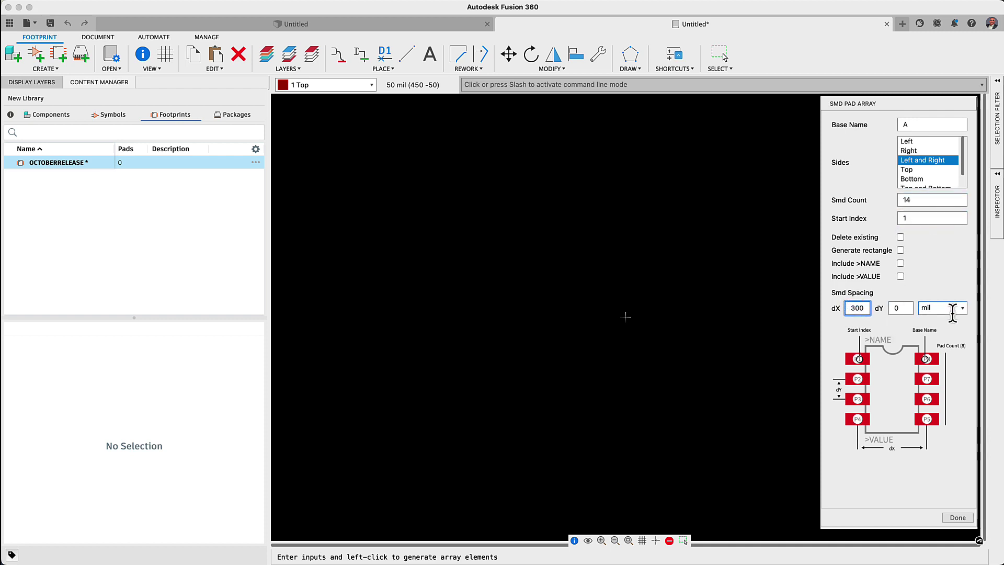
click(893, 308)
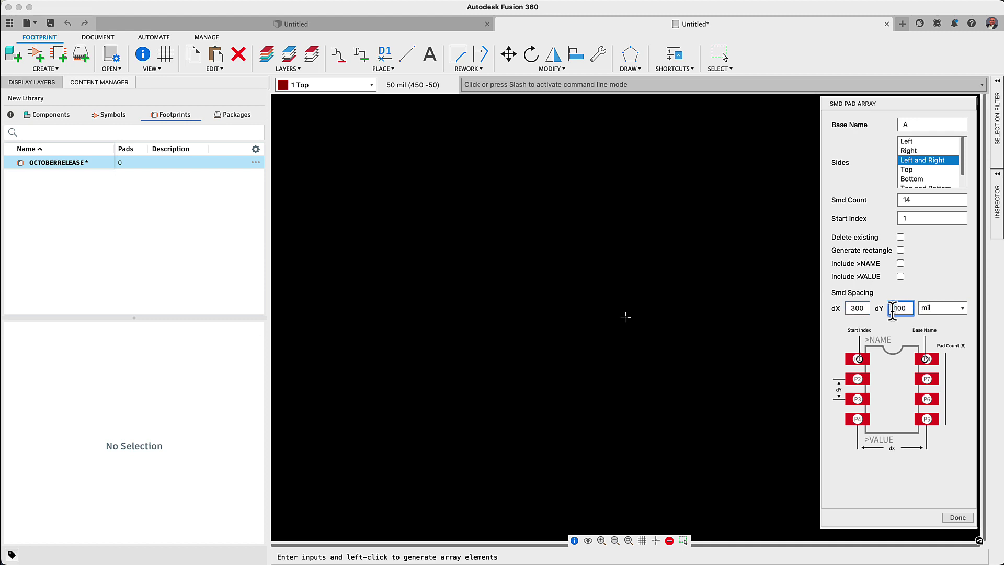
text(100)
click(656, 325)
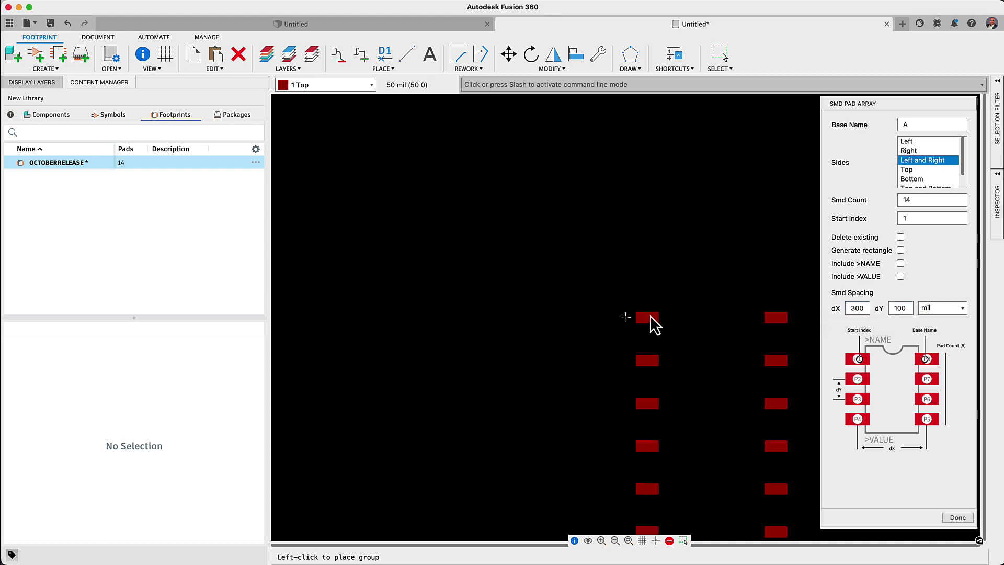
Step: Regenerate the pad array with Delete existing, Generate rectangle, Include >NAME and Include >VALUE enabled, and place it centred on the footprint origin
click(900, 237)
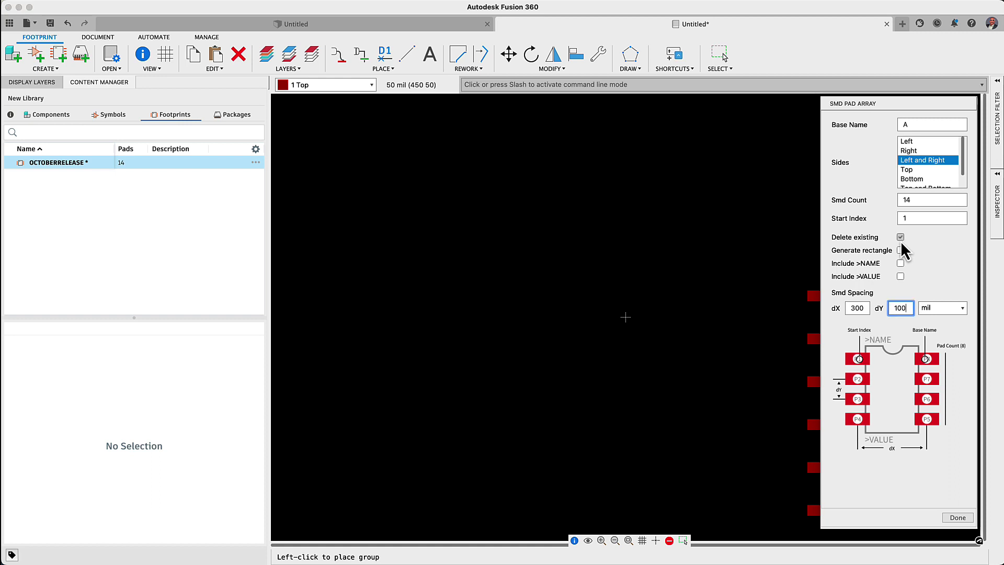
click(900, 250)
click(901, 263)
click(900, 276)
click(570, 245)
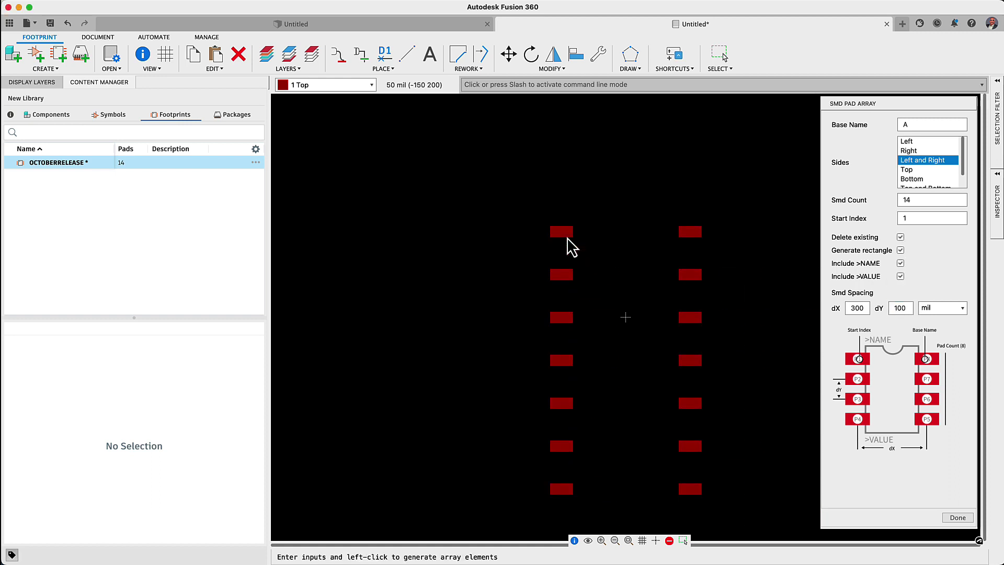
click(571, 246)
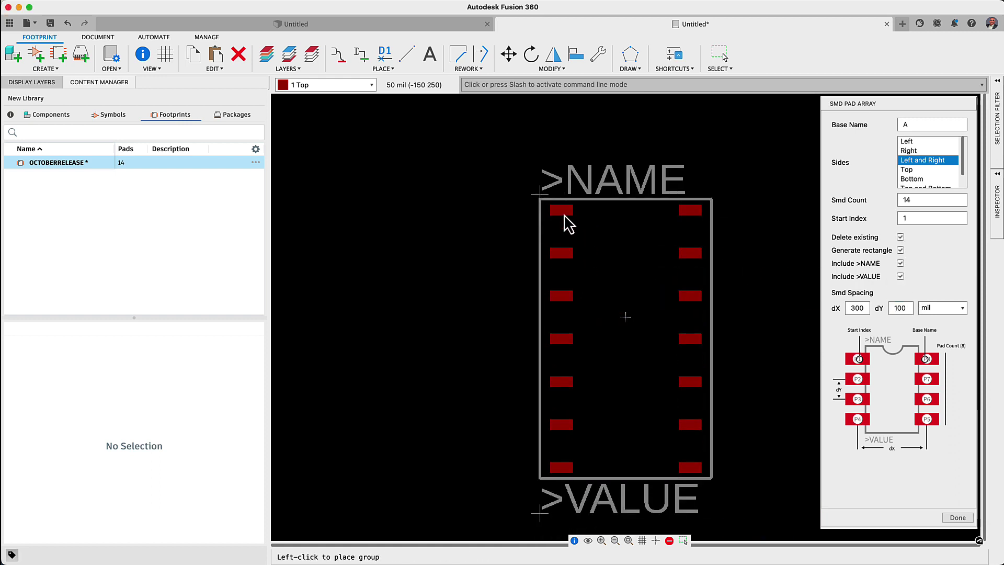
click(564, 216)
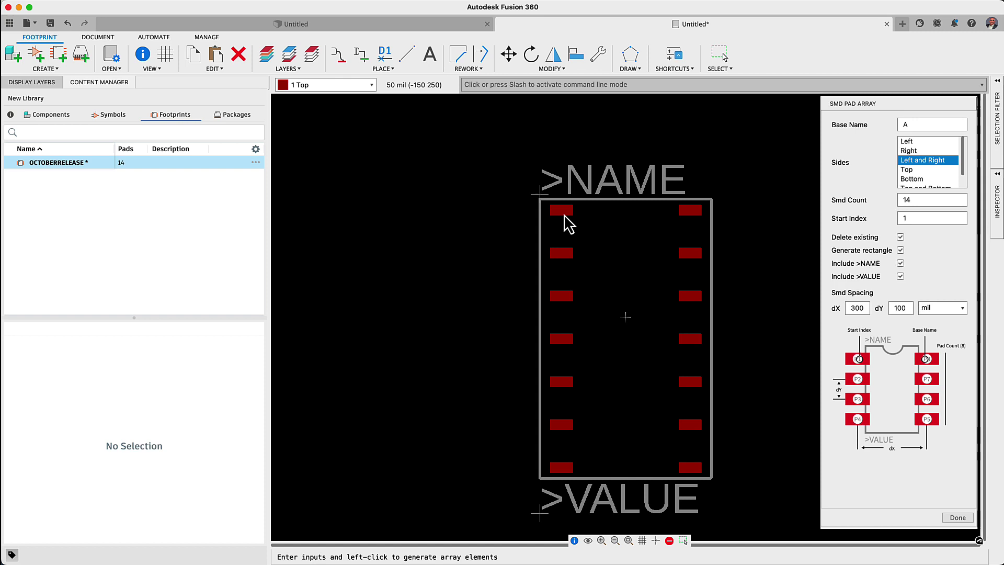
Step: Create a symbol named OCTOBERRELEASE in the library
click(36, 54)
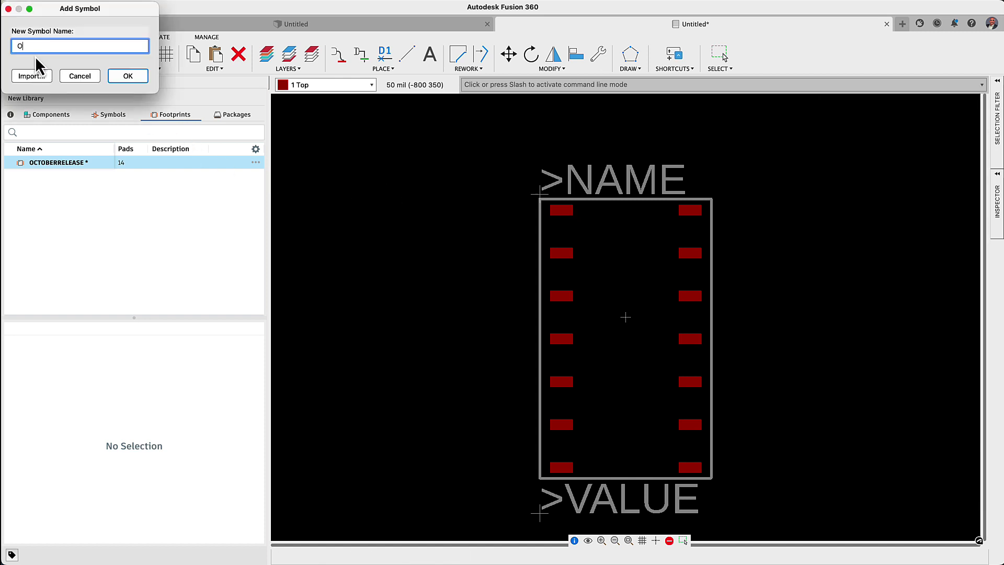
text(OCTOBERRELEASE)
key(Return)
Step: Generate a pin array in the symbol with base name A, Left and Right sides, 14 pins, start index 1 and Include >NAME enabled
click(317, 71)
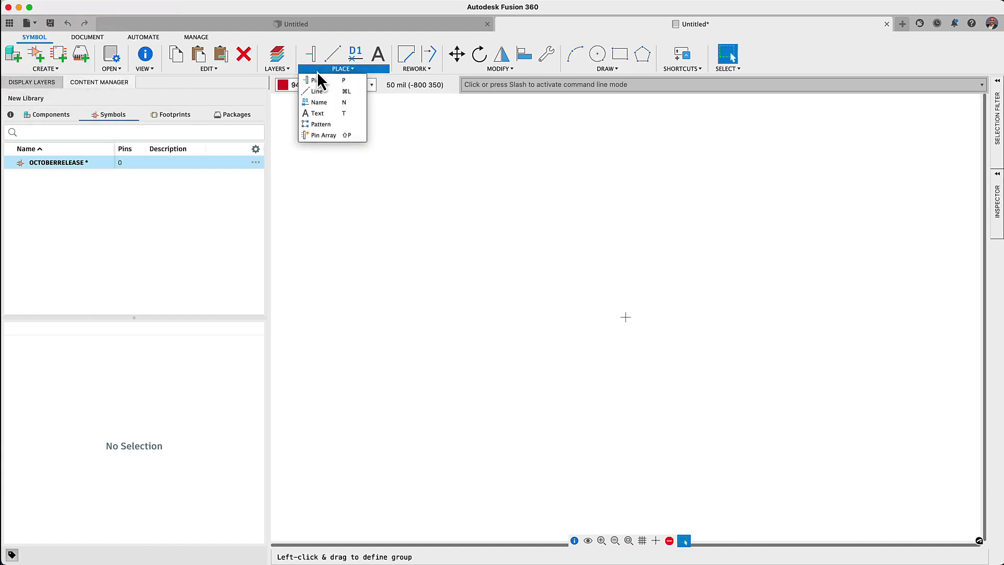
click(324, 137)
text(A)
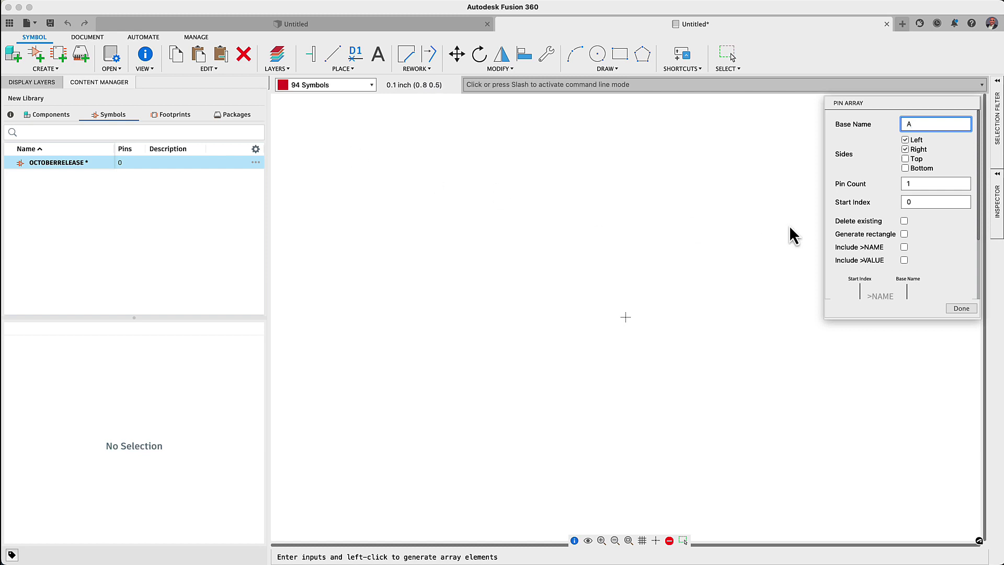
click(925, 184)
double_click(909, 202)
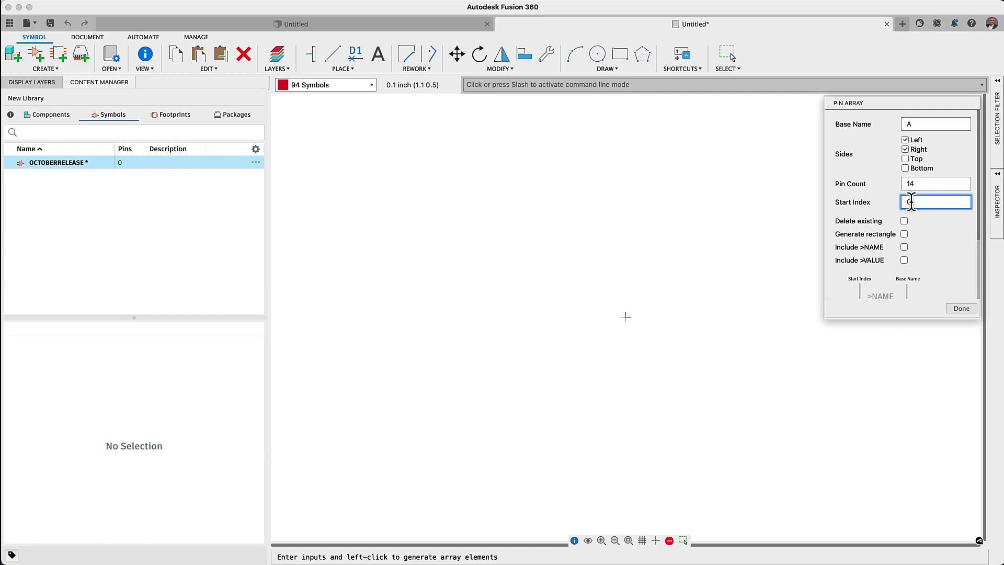
text(1)
click(904, 247)
click(684, 274)
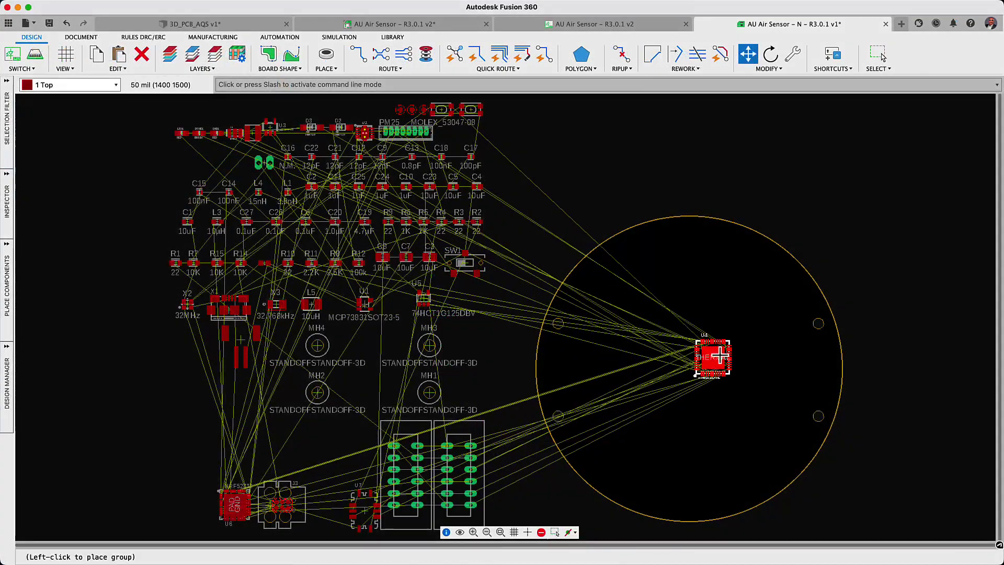
Step: On the circular board, place chip U4 near the centre and flip chip U6 to the bottom side just right of it
click(720, 355)
click(236, 505)
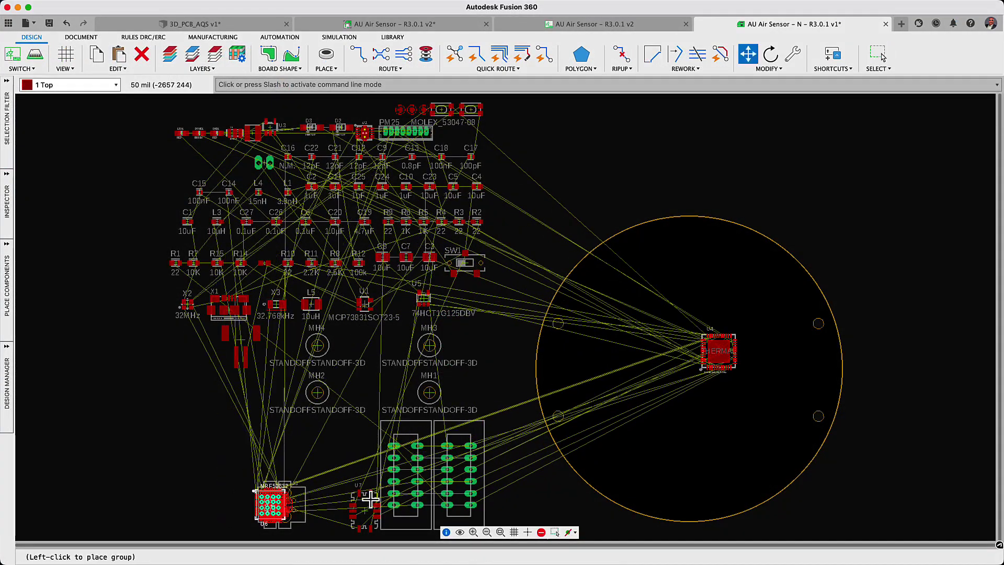
middle_click(366, 499)
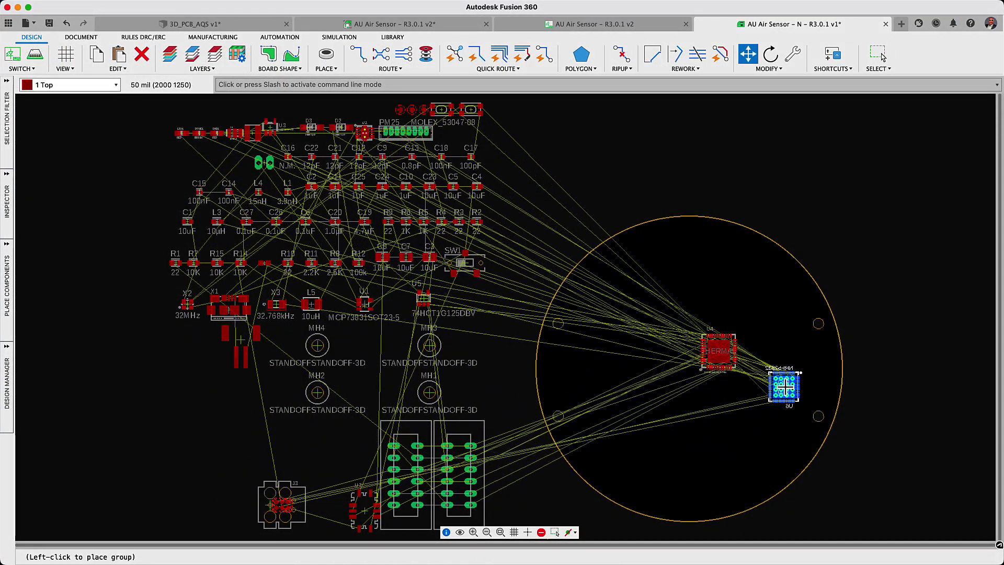
click(804, 375)
key(Escape)
Step: Move the two 12-pin connectors onto the circular board in horizontal orientation, one below and one above chip U4
drag(395, 447, 651, 466)
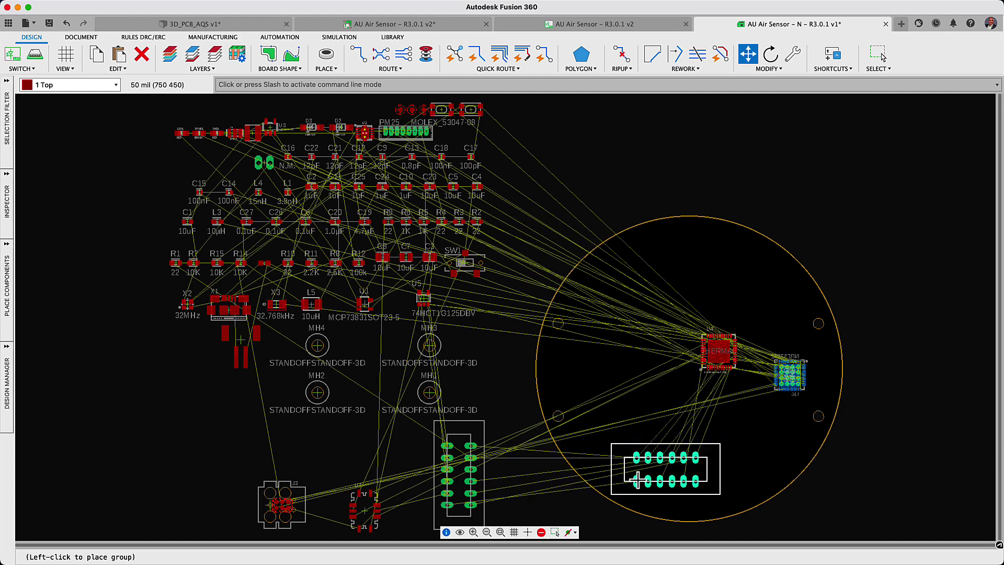
key(m)
click(466, 440)
right_click(562, 368)
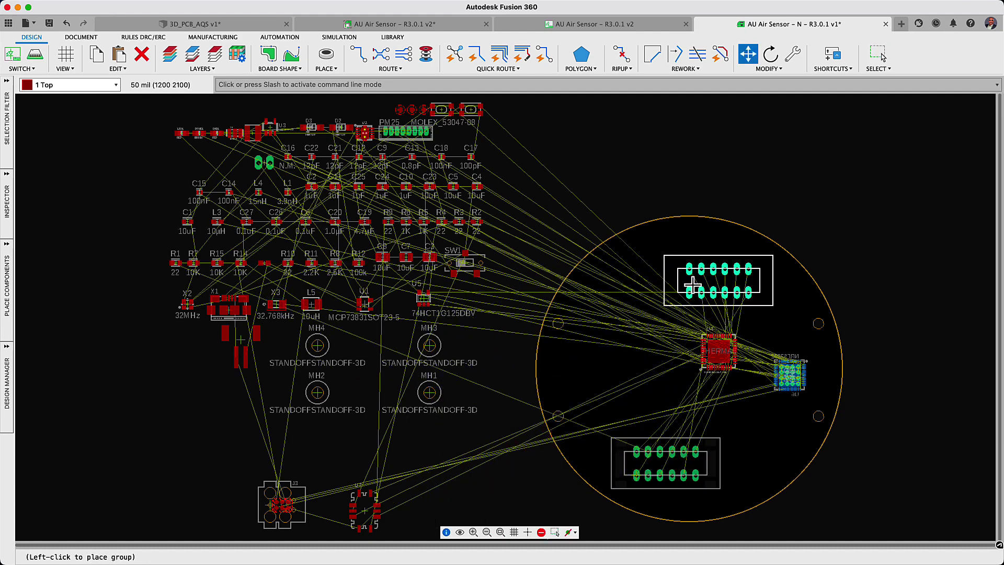
click(677, 260)
key(Escape)
Step: Move connector J3 into the circular board's upper-left area and pick up connector X1 for moving
key(m)
click(282, 504)
click(607, 315)
key(Escape)
key(m)
click(229, 305)
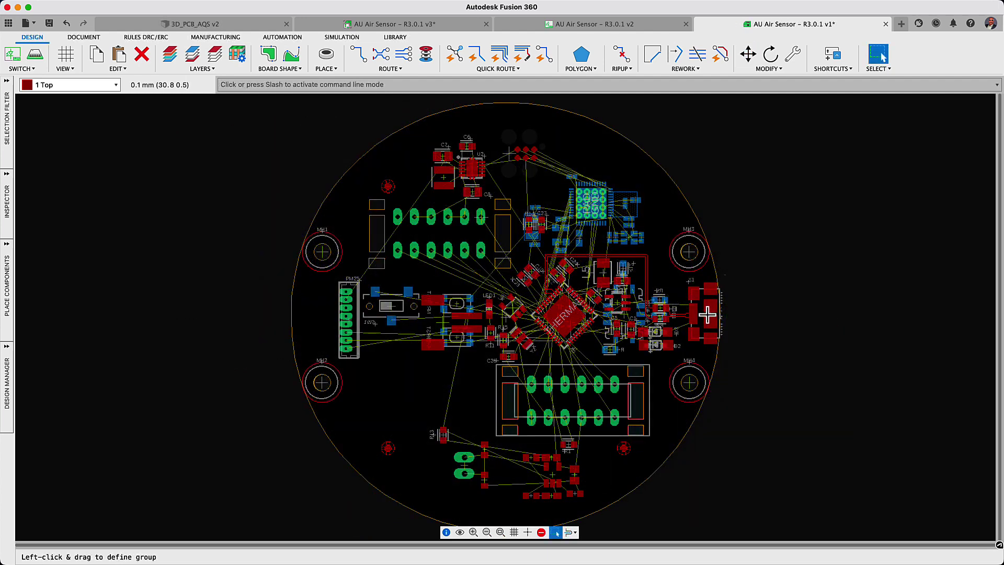
Step: Run the Autorouter on the circular board and preview several of its routing variants
click(496, 70)
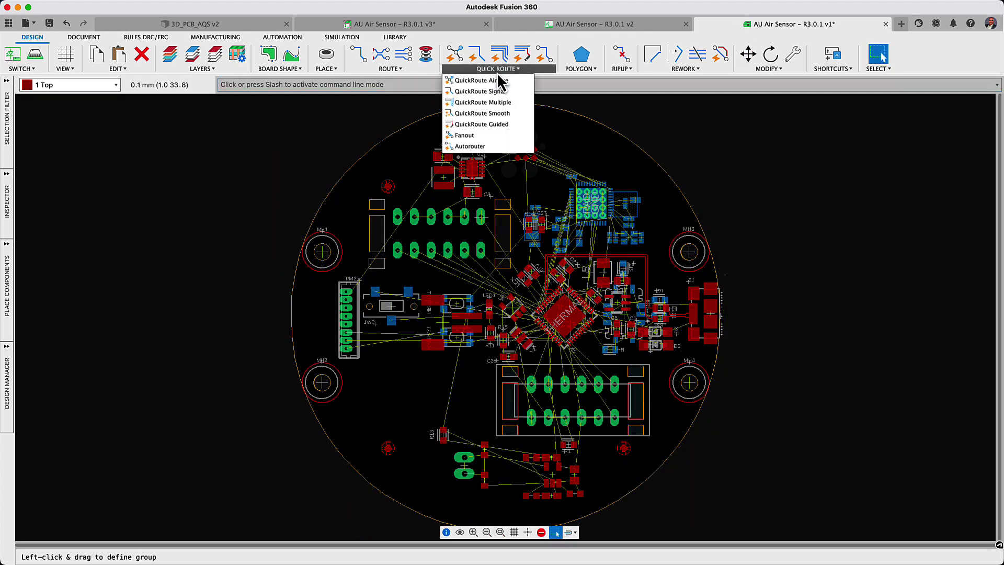
click(494, 145)
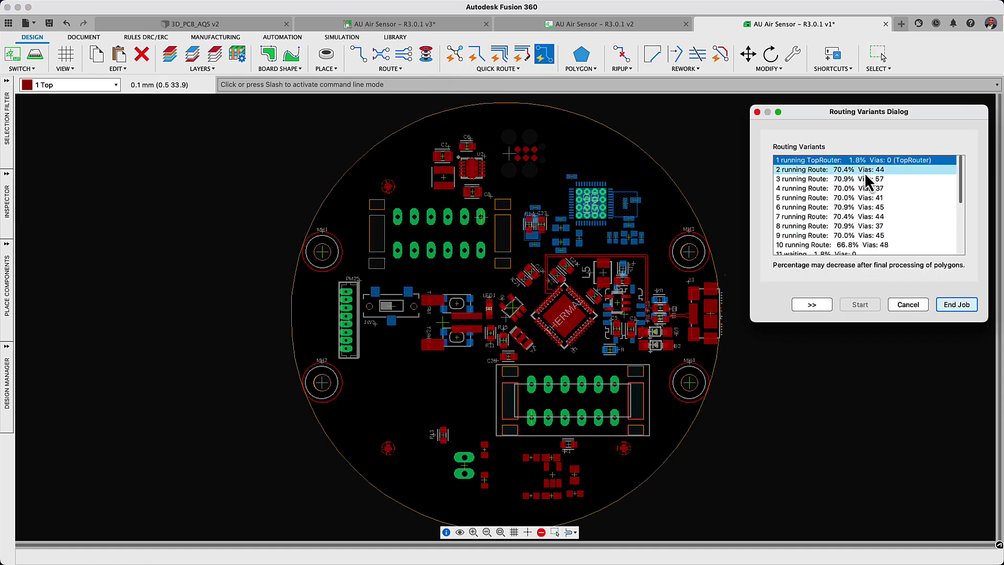
click(865, 171)
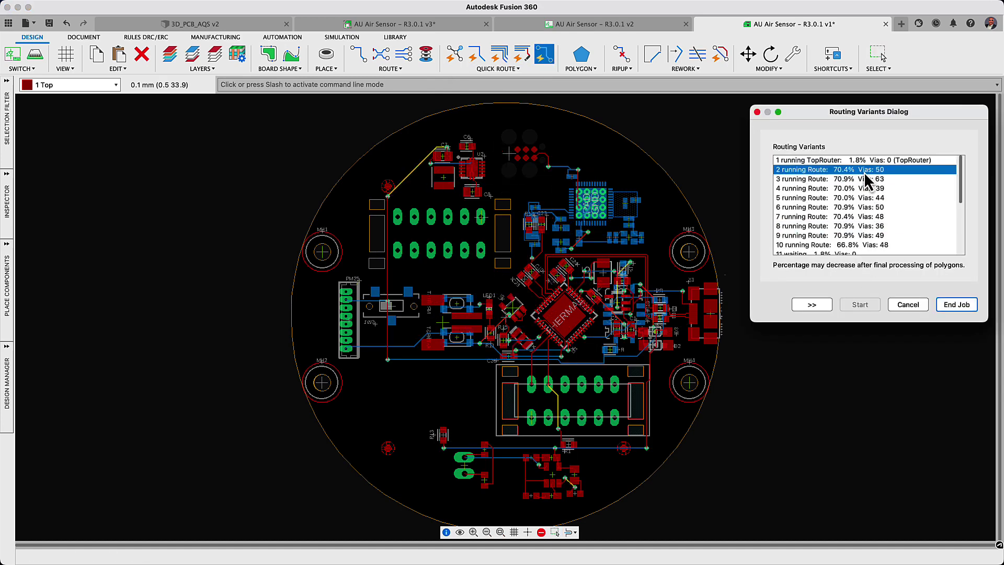
click(864, 179)
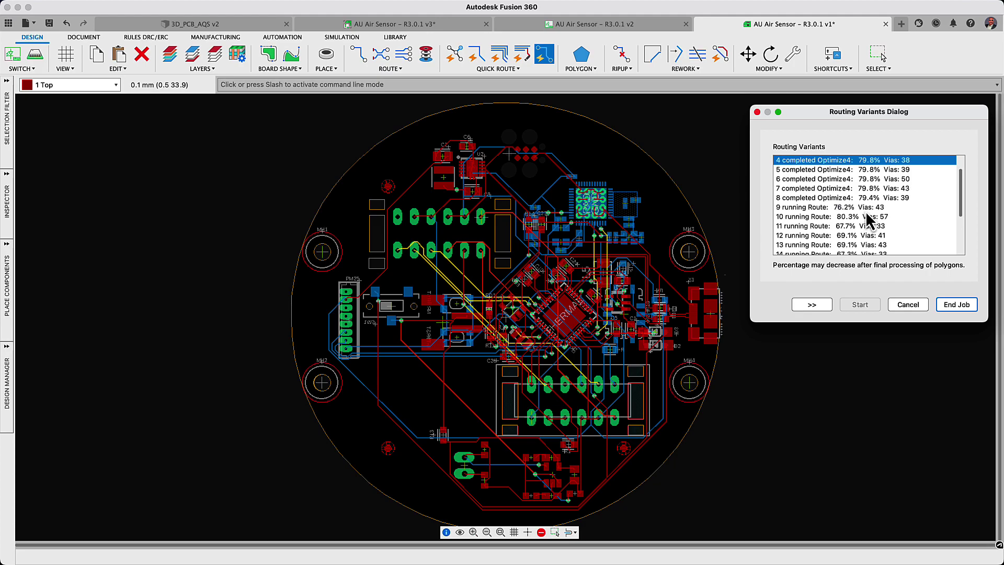
click(866, 215)
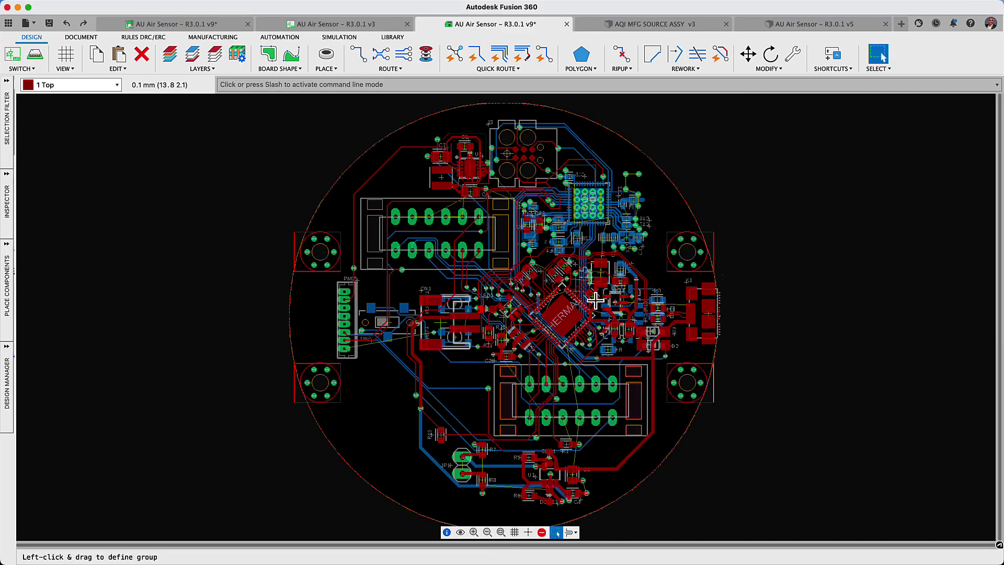
Step: Pick up bottom-side capacitor C18 beneath the bottom-side chip on the routed board for moving
scroll(607, 252, up, 5)
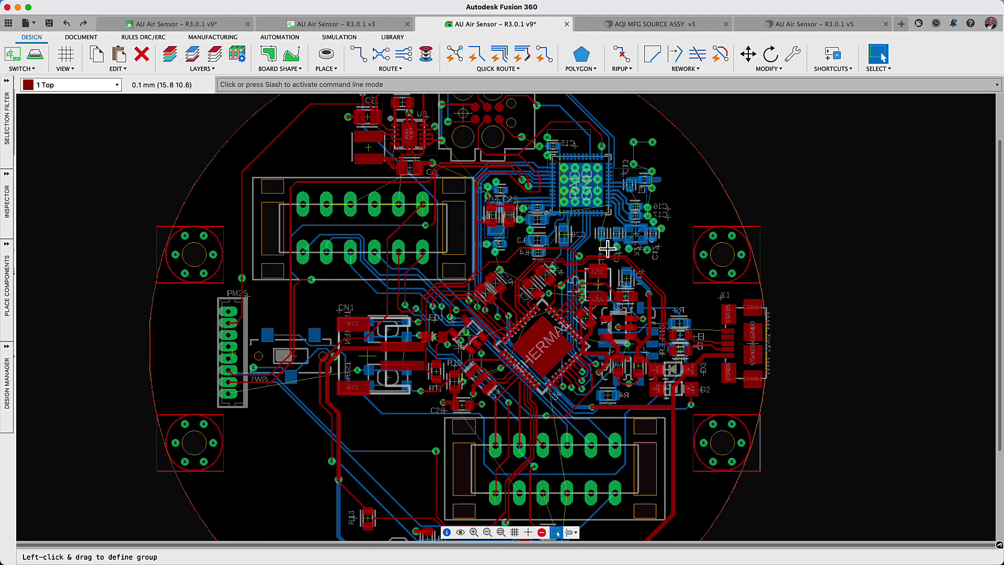
click(595, 208)
key(m)
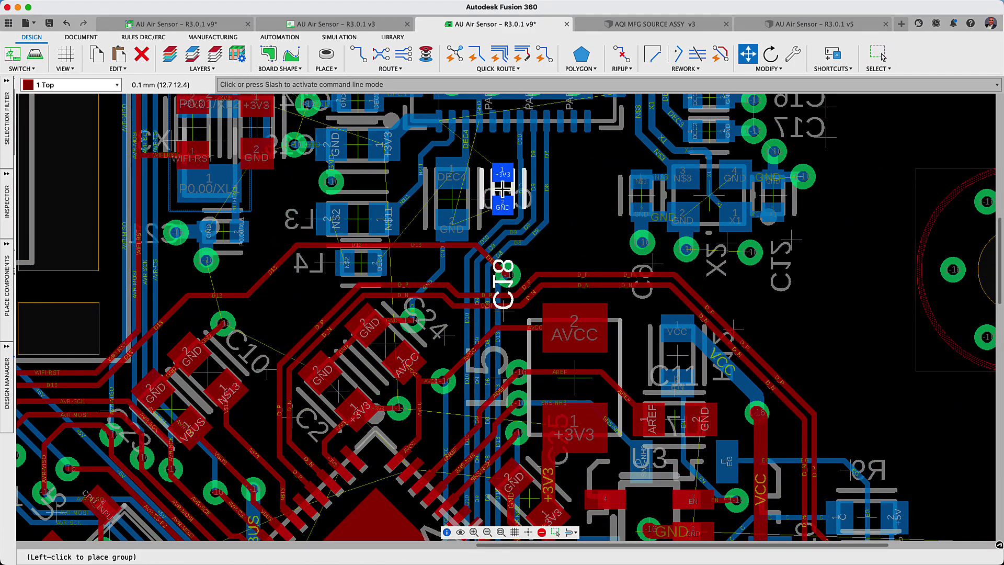